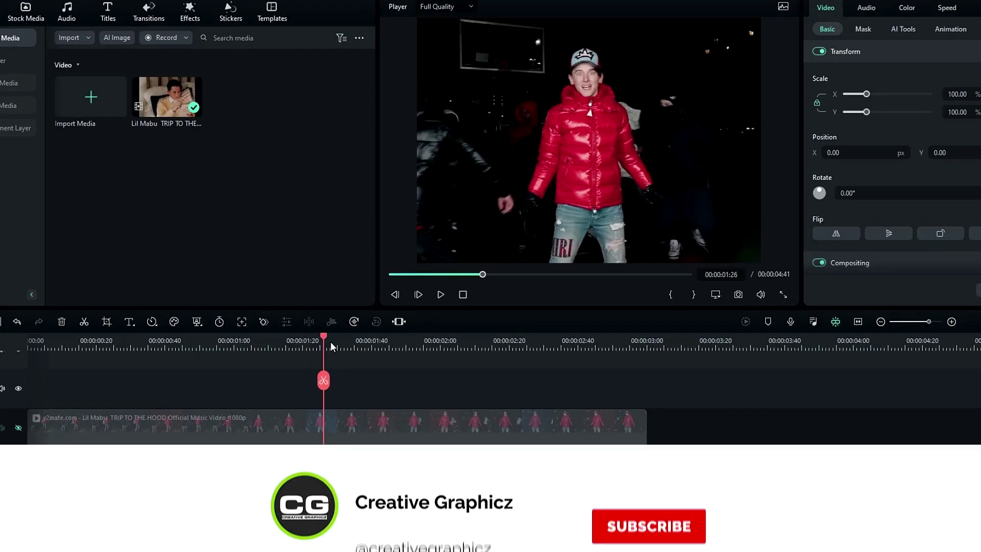
- Preview the middle track's footage on its own, then hide that clip again
{"action": "left_click_drag", "start_coordinate": [330, 341], "coordinate": [299, 354]}
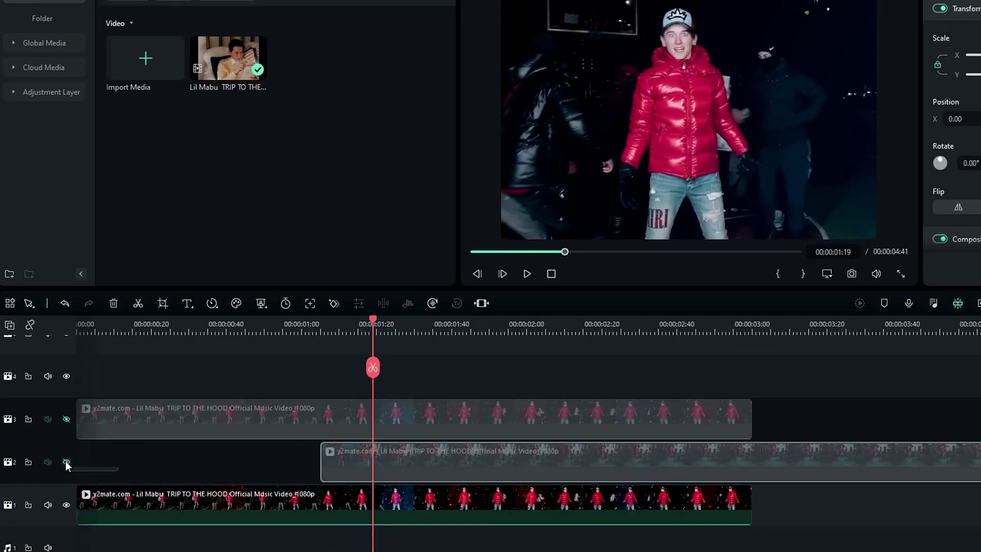
{"action": "left_click", "coordinate": [19, 467]}
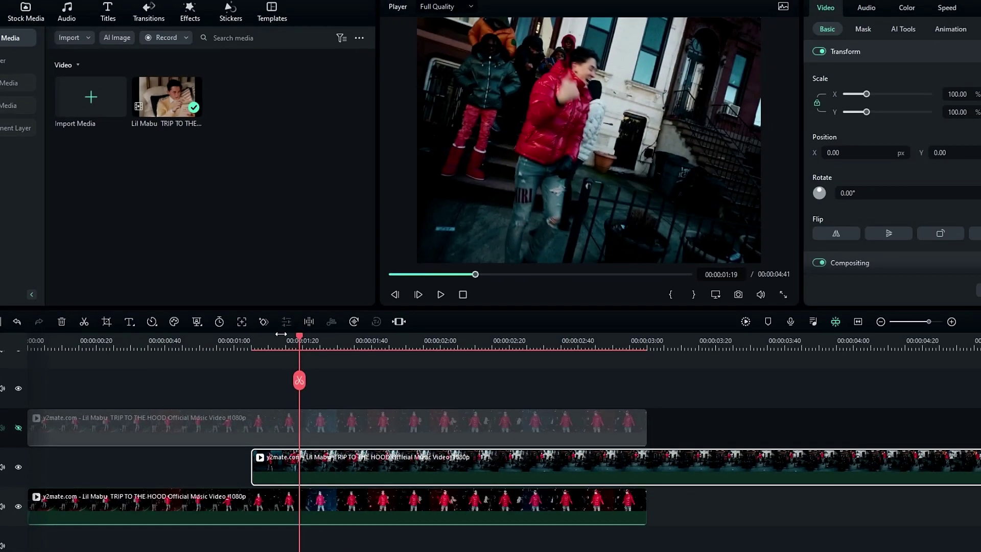
{"action": "left_click_drag", "start_coordinate": [294, 334], "coordinate": [350, 347]}
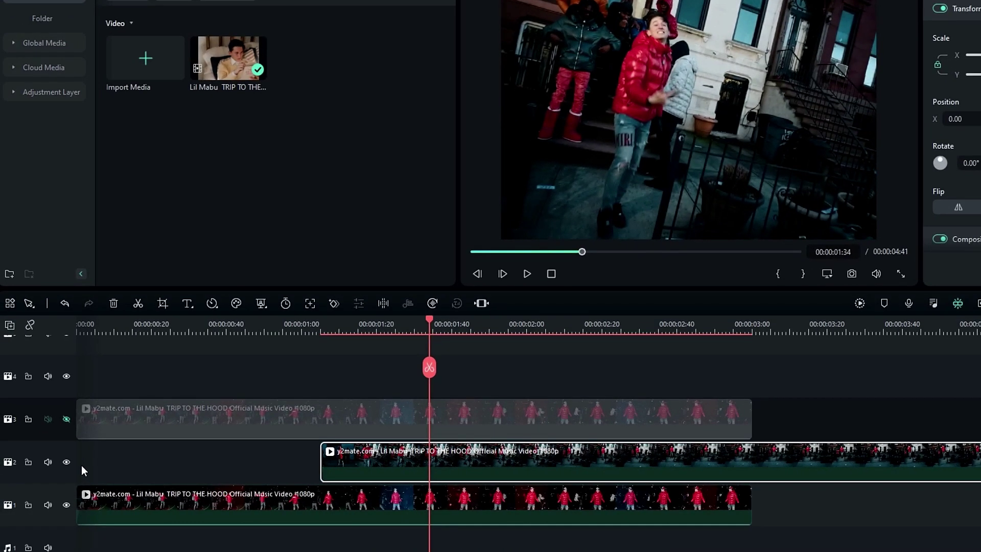
{"action": "left_click", "coordinate": [66, 462]}
{"action": "left_click", "coordinate": [273, 506]}
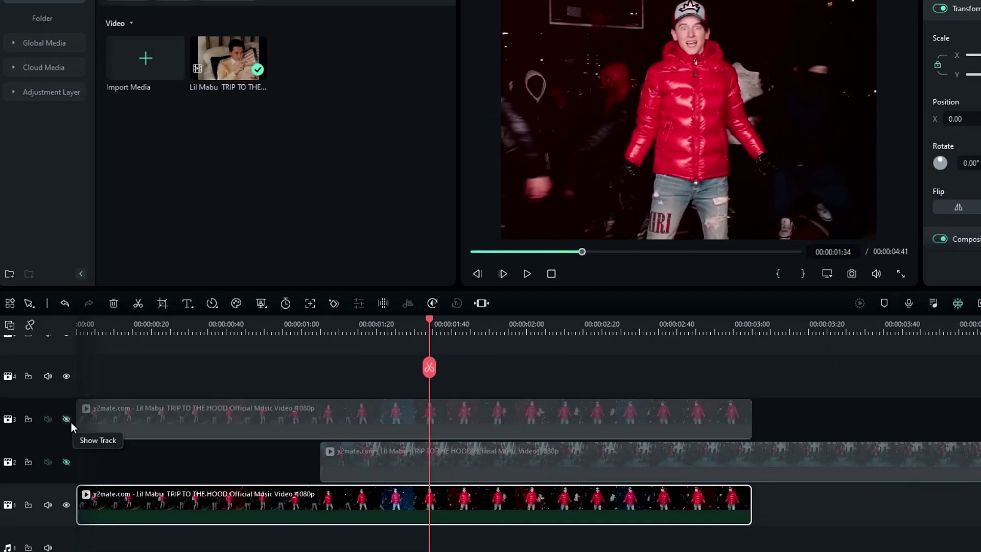
- View the cut-out top layer alone around 01:32, then show all three tracks again
{"action": "left_click", "coordinate": [65, 419]}
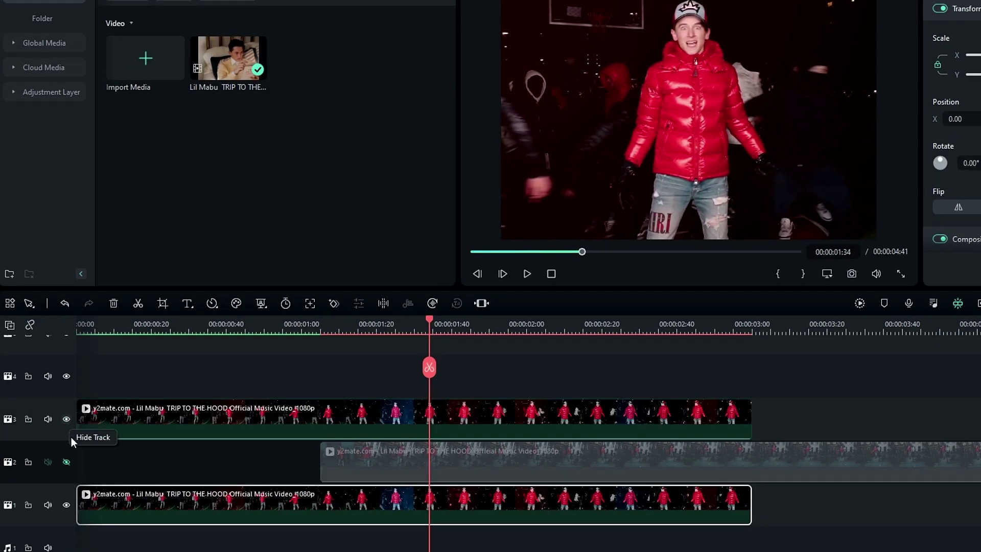
{"action": "left_click", "coordinate": [66, 505]}
{"action": "mouse_move", "coordinate": [353, 340]}
{"action": "left_mouse_down"}
{"action": "mouse_move", "coordinate": [276, 338]}
{"action": "mouse_move", "coordinate": [345, 348]}
{"action": "left_mouse_up"}
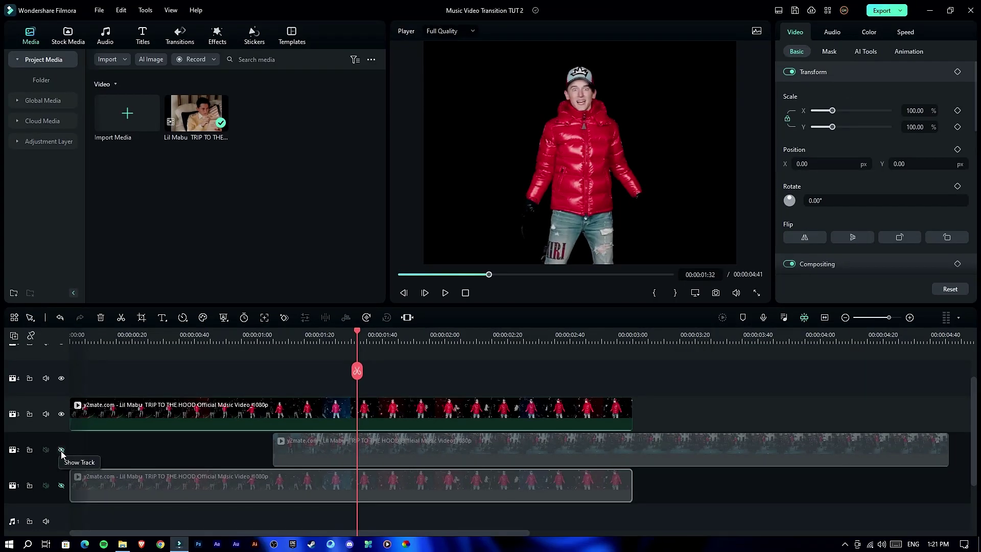
{"action": "left_click", "coordinate": [62, 450]}
{"action": "left_click", "coordinate": [61, 486]}
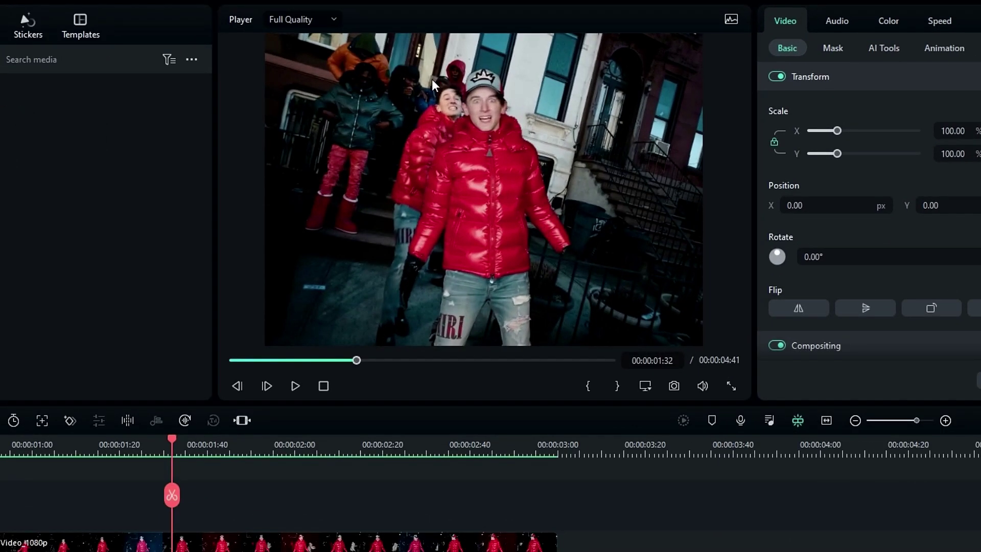
{"action": "left_click_drag", "start_coordinate": [173, 437], "coordinate": [116, 444]}
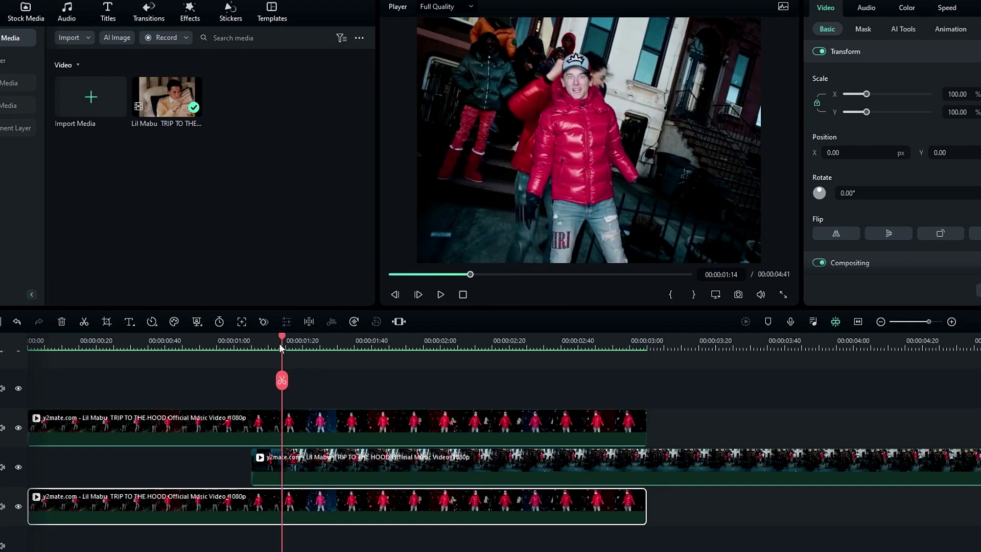
- Keyframe the middle-track clip's Scale at 0 at 01:13
{"action": "mouse_move", "coordinate": [278, 346]}
{"action": "left_mouse_down"}
{"action": "mouse_move", "coordinate": [267, 346]}
{"action": "mouse_move", "coordinate": [278, 346]}
{"action": "left_mouse_up"}
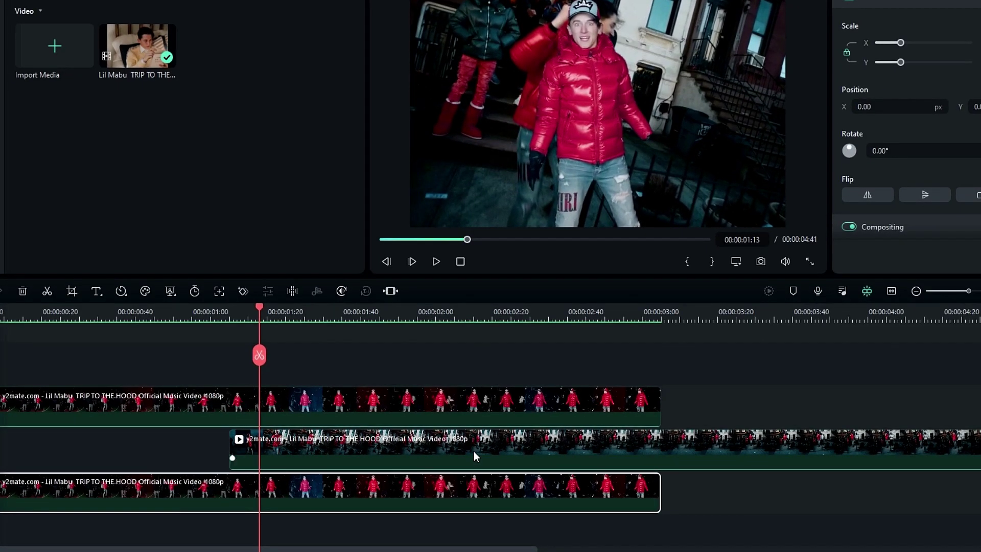
{"action": "left_click", "coordinate": [473, 451]}
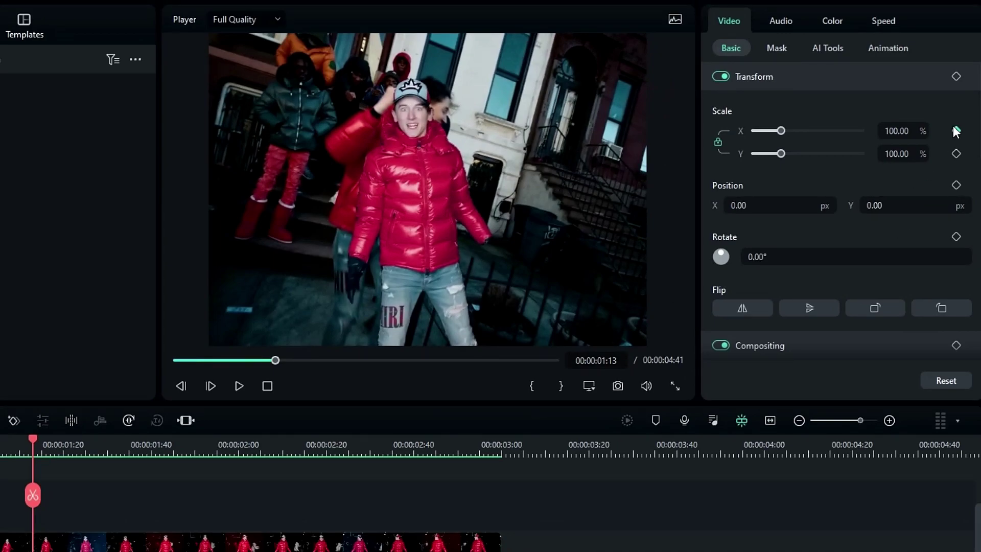
{"action": "left_click", "coordinate": [956, 131]}
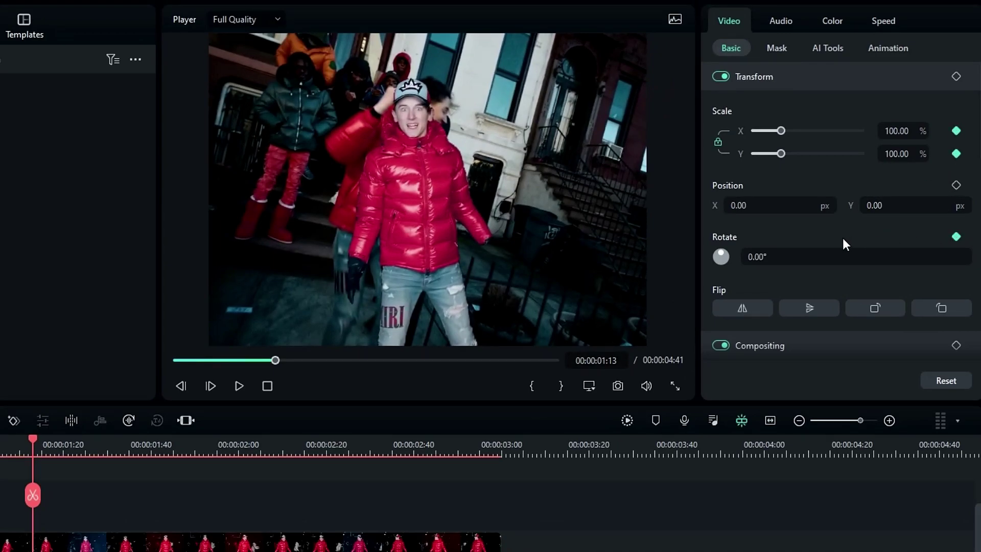
{"action": "left_click", "coordinate": [899, 130]}
{"action": "type", "text": "0"}
{"action": "key", "text": "Return"}
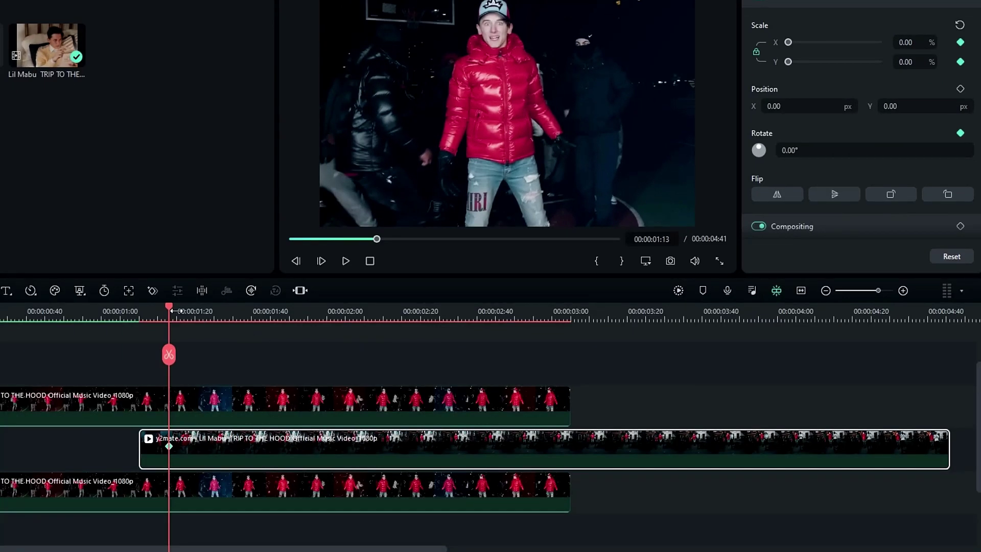
- At 01:49 restore Scale to 100% and set Rotate to 720°, then preview the spin
{"action": "left_click_drag", "start_coordinate": [177, 311], "coordinate": [306, 313]}
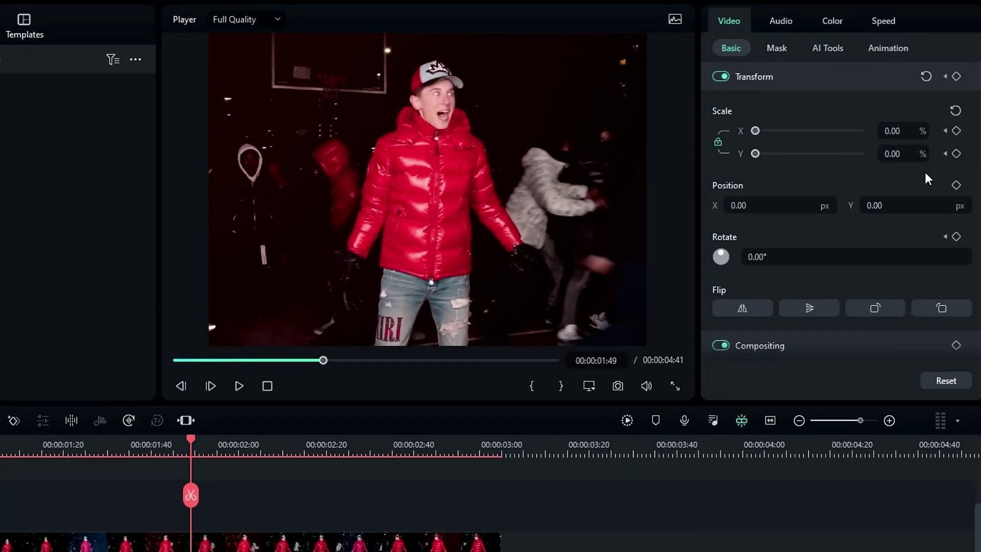
{"action": "left_click", "coordinate": [956, 110]}
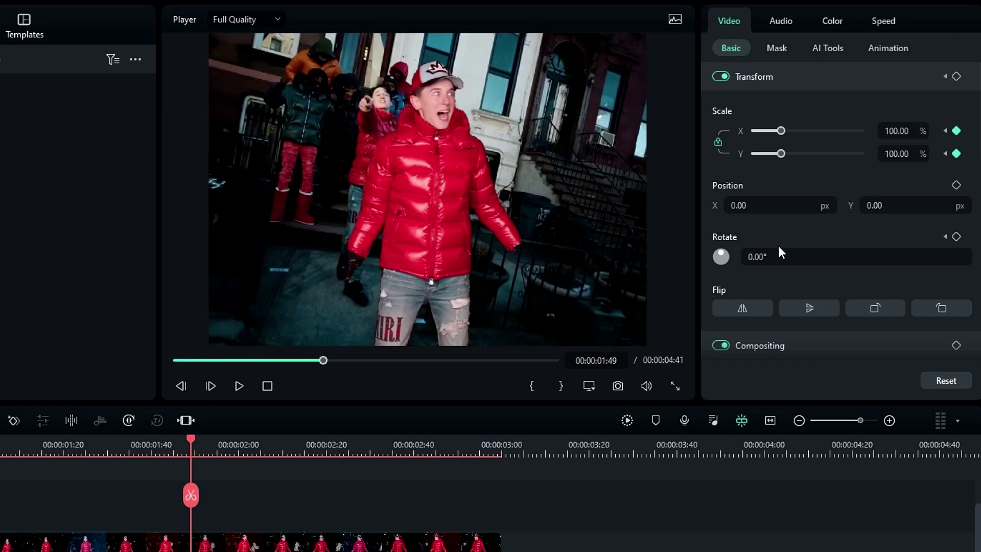
{"action": "left_click", "coordinate": [757, 258]}
{"action": "type", "text": "72"}
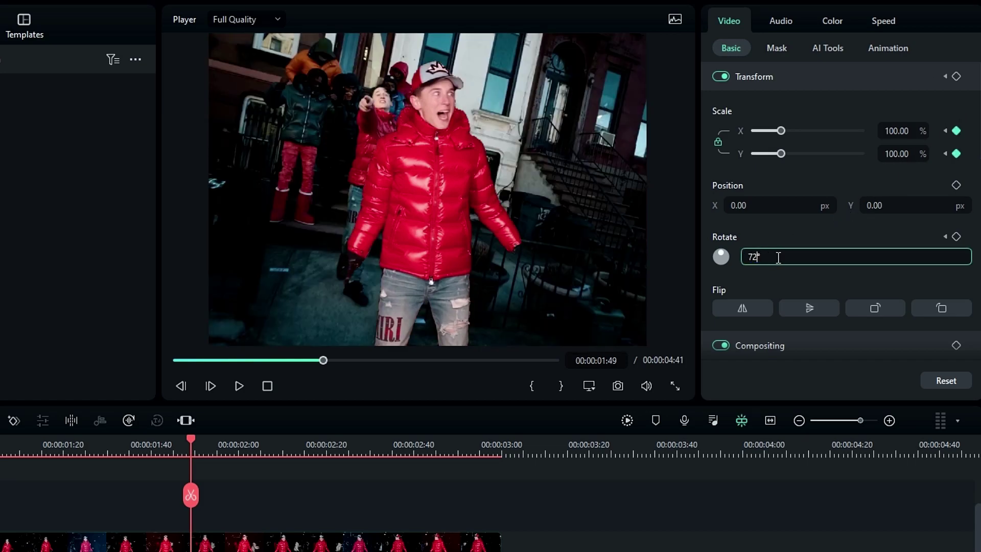
{"action": "type", "text": "0"}
{"action": "key", "text": "Return"}
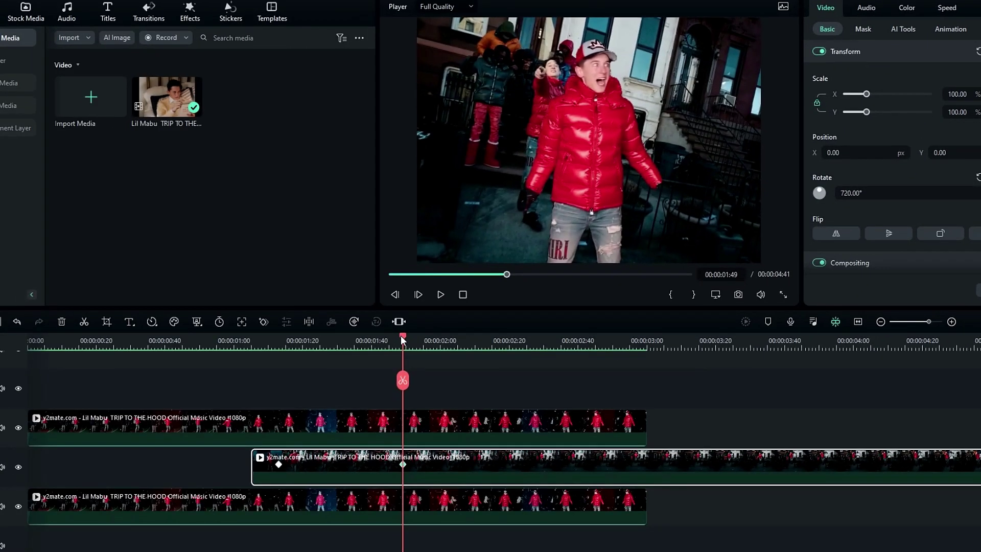
{"action": "left_click", "coordinate": [172, 446]}
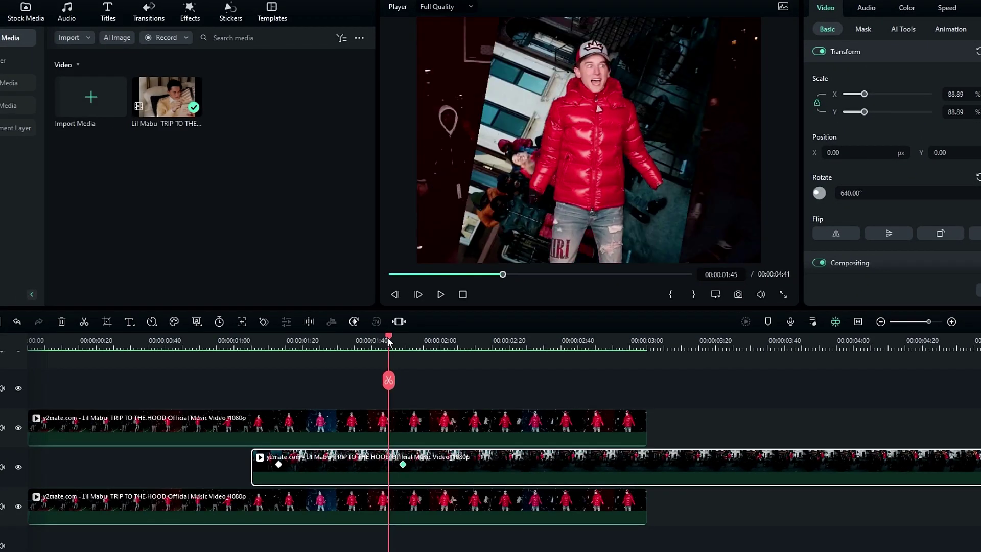
{"action": "left_click_drag", "start_coordinate": [388, 342], "coordinate": [361, 352]}
- Apply BCC Spiral Blur from Boris FX > Blur to the middle-track clip
{"action": "left_click", "coordinate": [602, 153]}
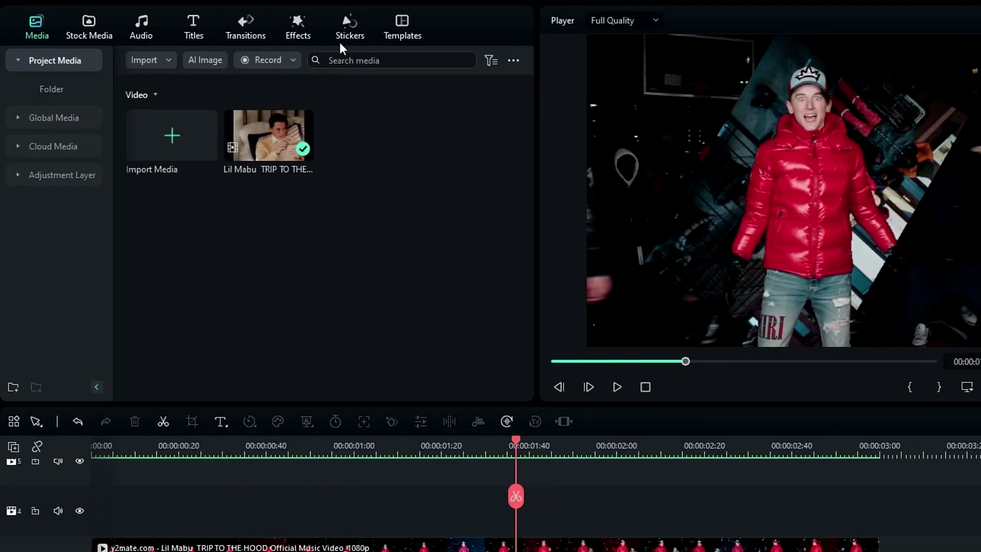
{"action": "left_click", "coordinate": [298, 23]}
{"action": "left_click", "coordinate": [60, 322]}
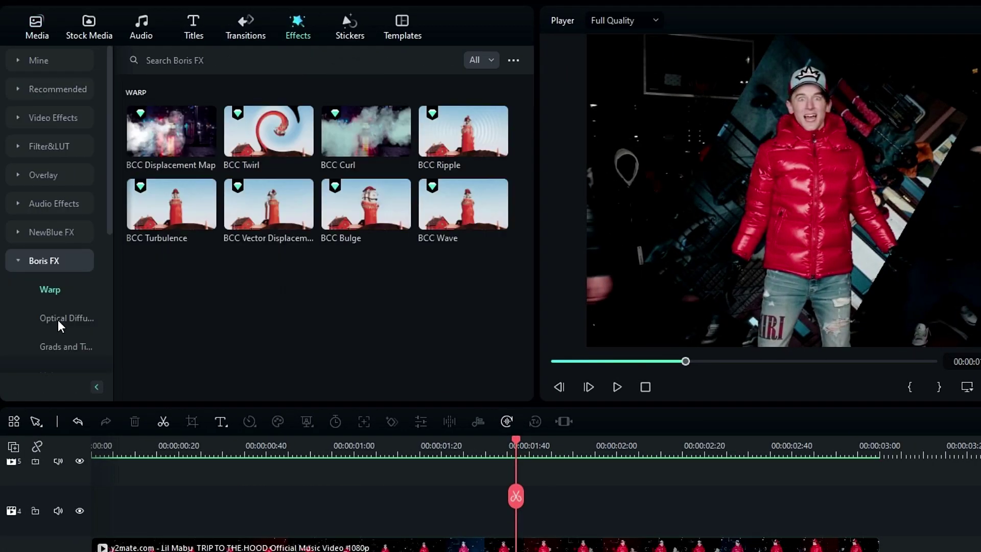
{"action": "scroll", "coordinate": [56, 303], "scroll_direction": "down", "scroll_amount": 4}
{"action": "left_click", "coordinate": [50, 267]}
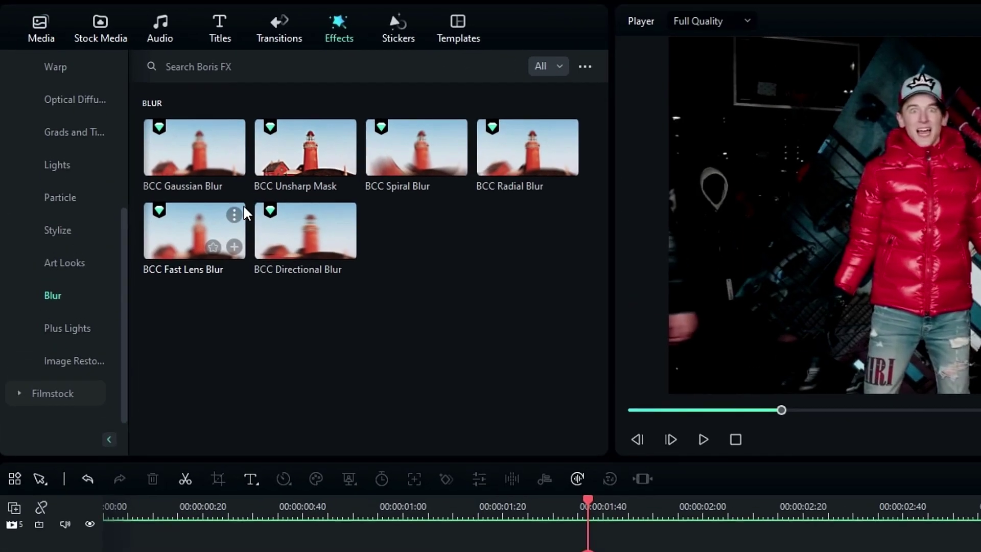
{"action": "left_click_drag", "start_coordinate": [411, 139], "coordinate": [404, 450]}
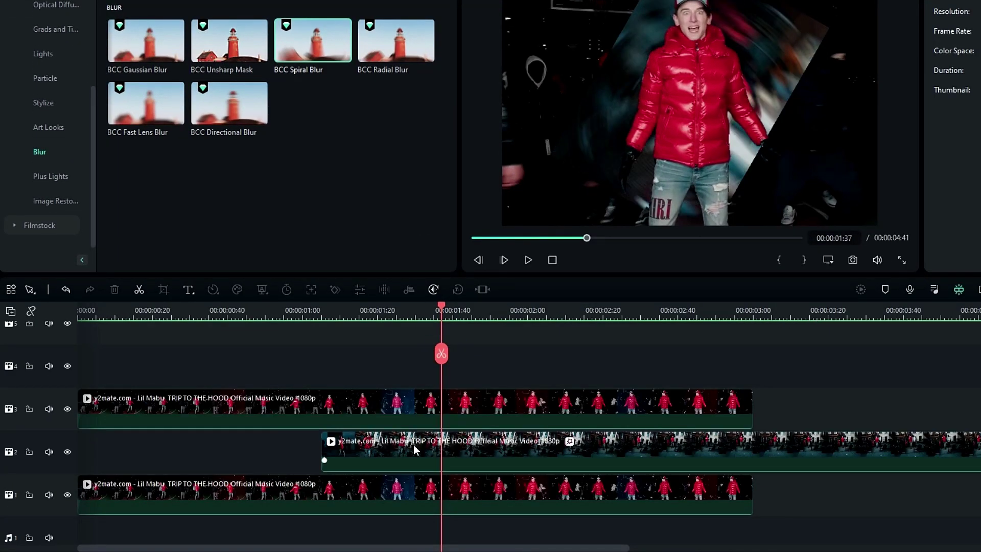
- Keyframe the Spiral Blur Spin Angle at 01:13 and 01:29 with a value of 20, then preview
{"action": "left_click", "coordinate": [413, 445]}
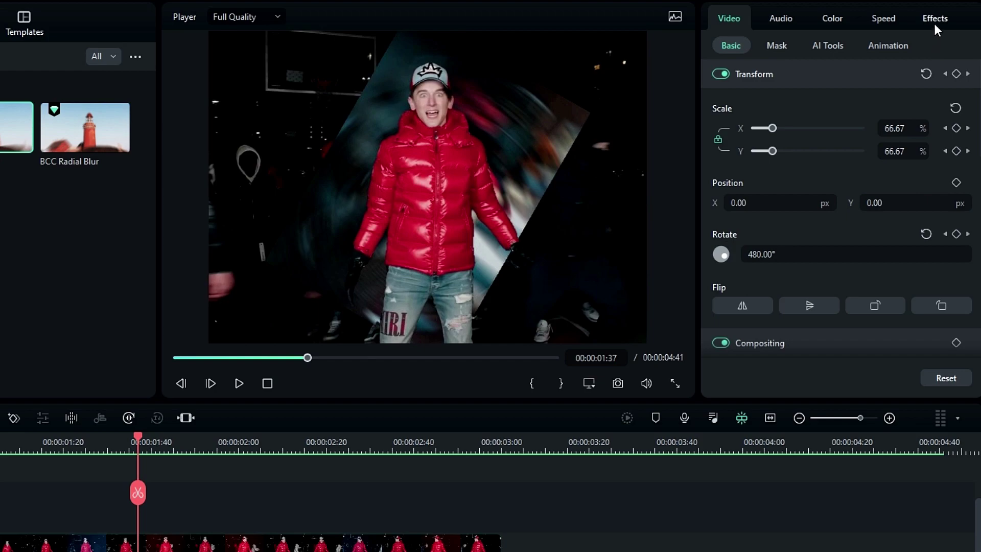
{"action": "left_click", "coordinate": [935, 25]}
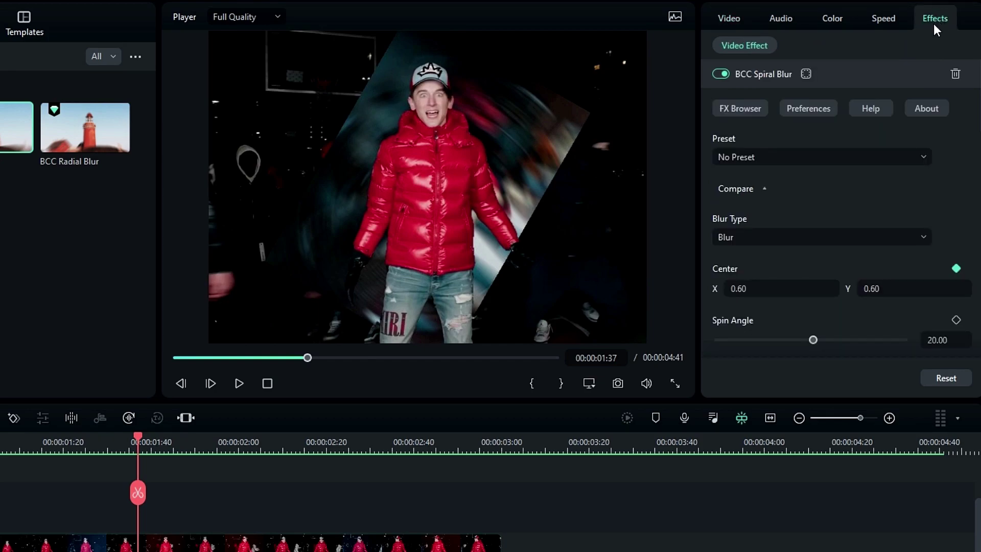
{"action": "scroll", "coordinate": [869, 258], "scroll_direction": "down", "scroll_amount": 3}
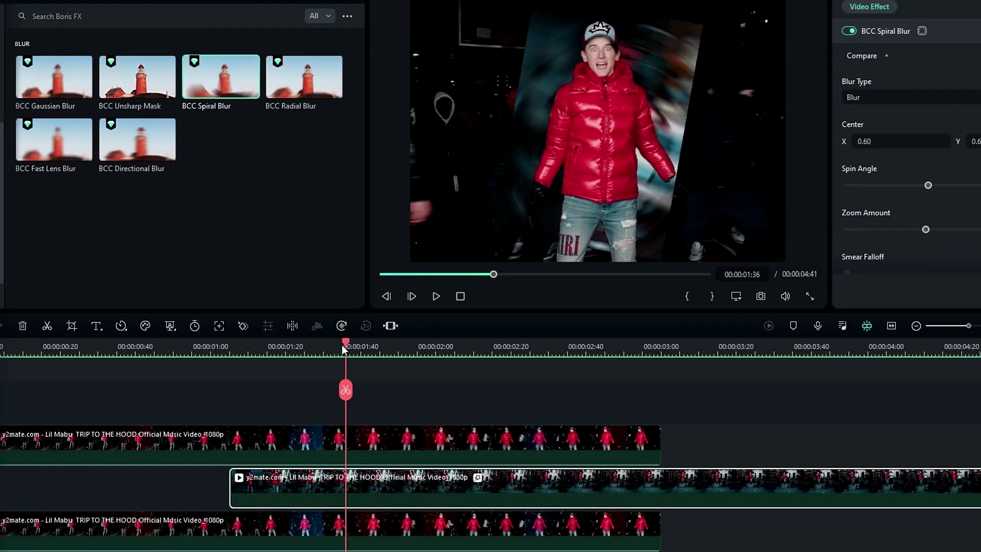
{"action": "left_click", "coordinate": [265, 349]}
{"action": "left_click_drag", "start_coordinate": [265, 352], "coordinate": [264, 353]}
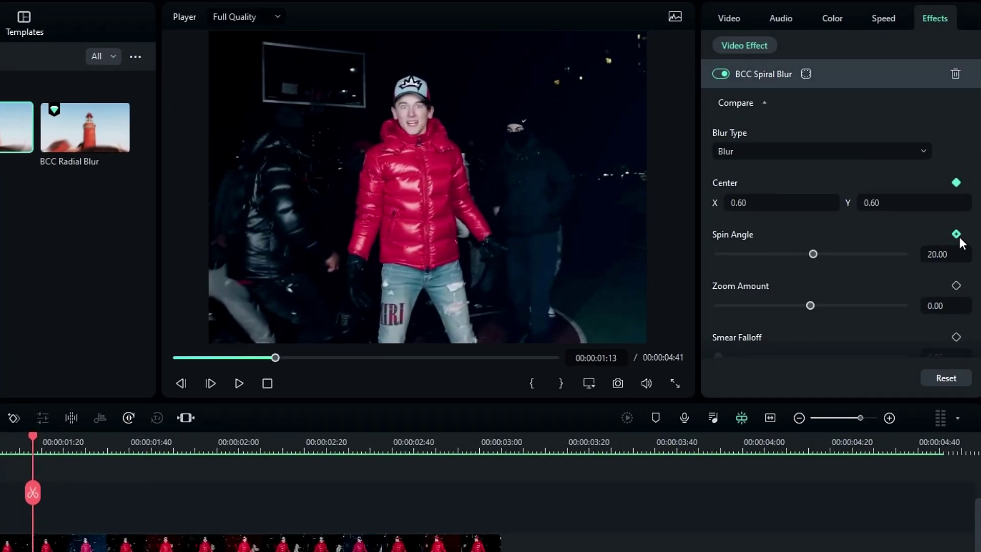
{"action": "left_click", "coordinate": [941, 258]}
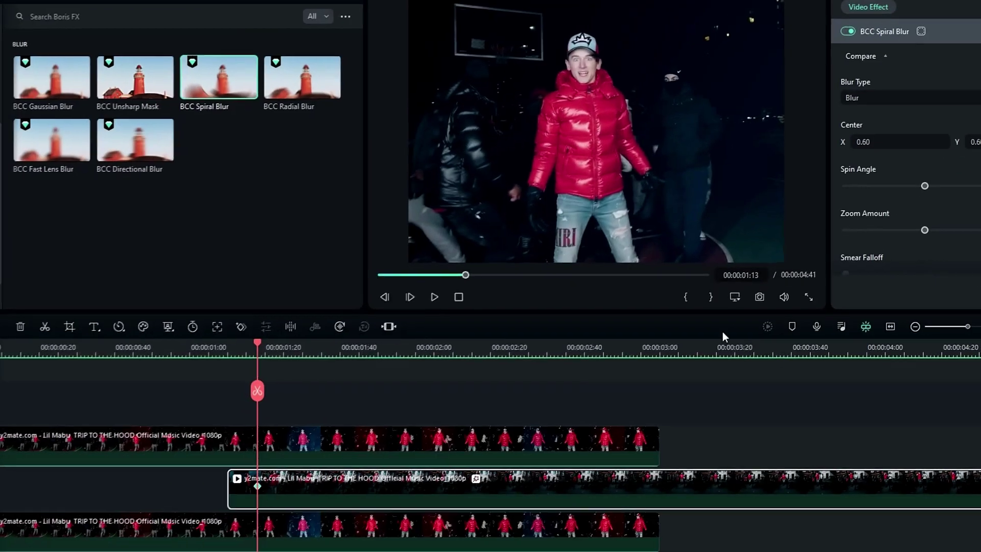
{"action": "left_click", "coordinate": [103, 444]}
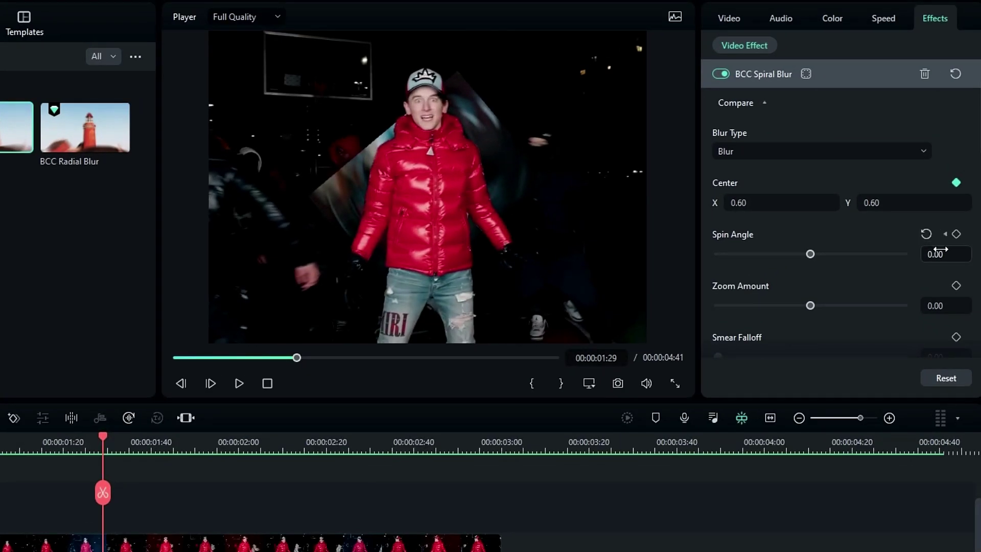
{"action": "key", "text": "Return"}
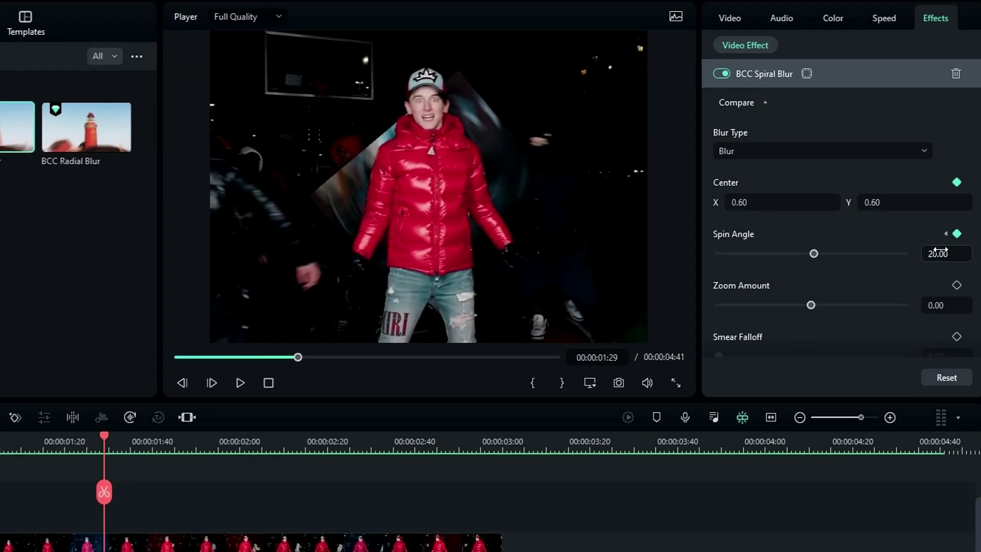
{"action": "left_click_drag", "start_coordinate": [321, 342], "coordinate": [393, 342]}
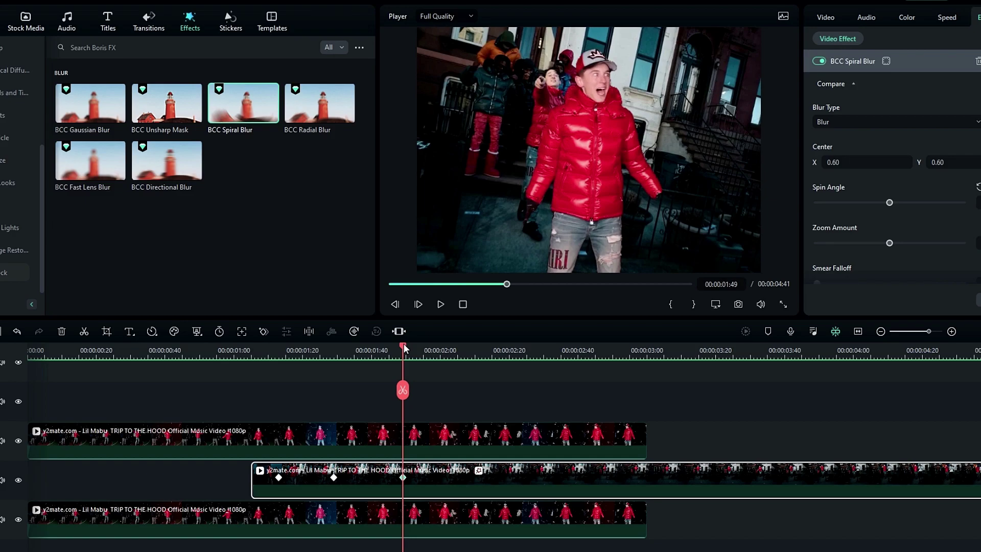
{"action": "left_click_drag", "start_coordinate": [403, 348], "coordinate": [354, 368]}
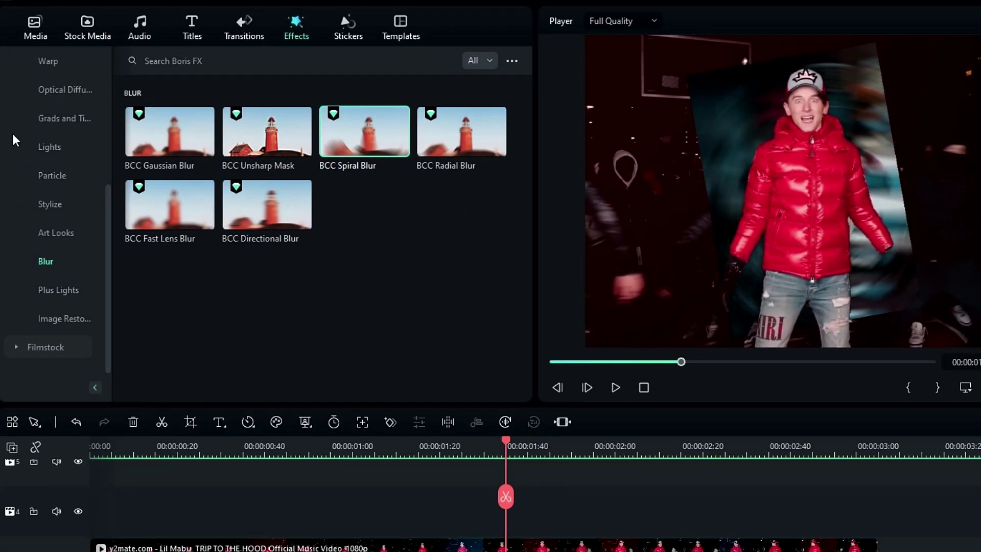
- Search the effects library for Shape Mask and apply it to the middle clip
{"action": "scroll", "coordinate": [12, 133], "scroll_direction": "up", "scroll_amount": 5}
{"action": "left_click", "coordinate": [72, 78]}
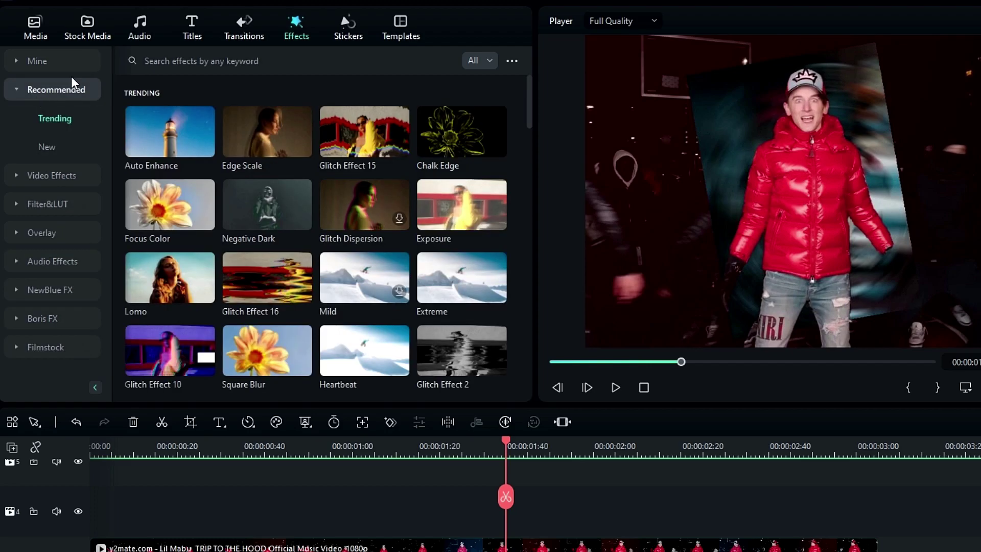
{"action": "left_click", "coordinate": [188, 57]}
{"action": "key", "text": "Return"}
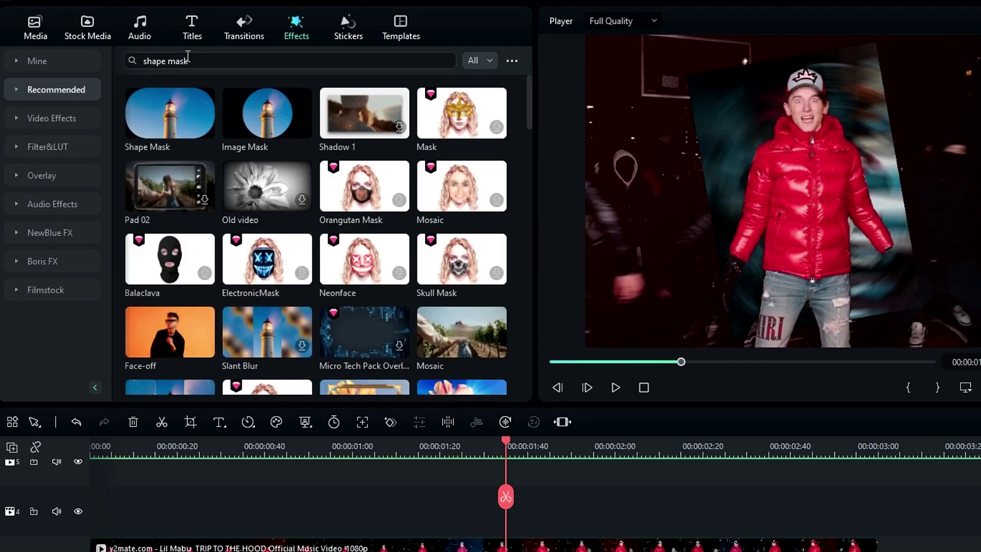
{"action": "left_click_drag", "start_coordinate": [203, 123], "coordinate": [536, 542]}
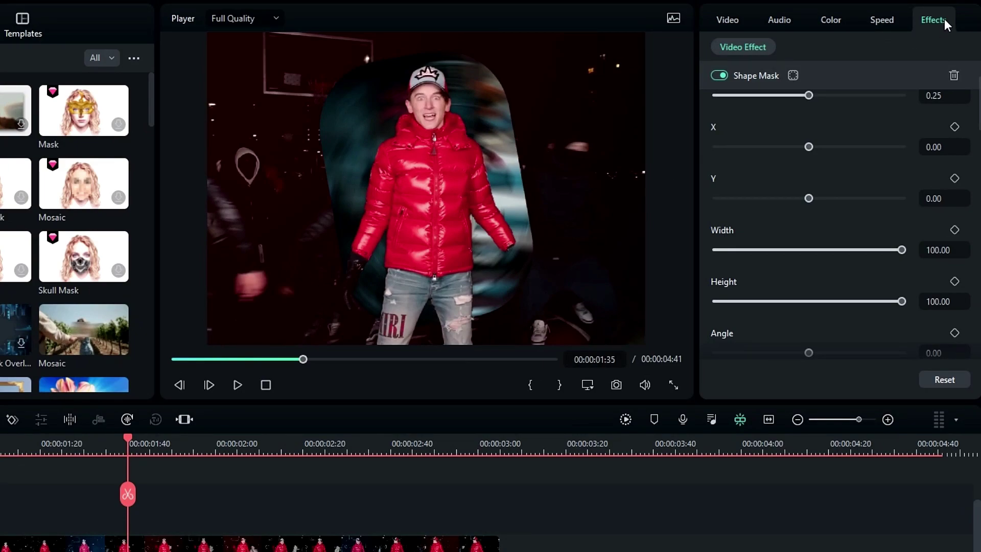
- At about 01:14, keyframe the mask with Blur Strength 40, Radius 0.3, Width 90 and Height 80
{"action": "scroll", "coordinate": [871, 116], "scroll_direction": "up", "scroll_amount": 2}
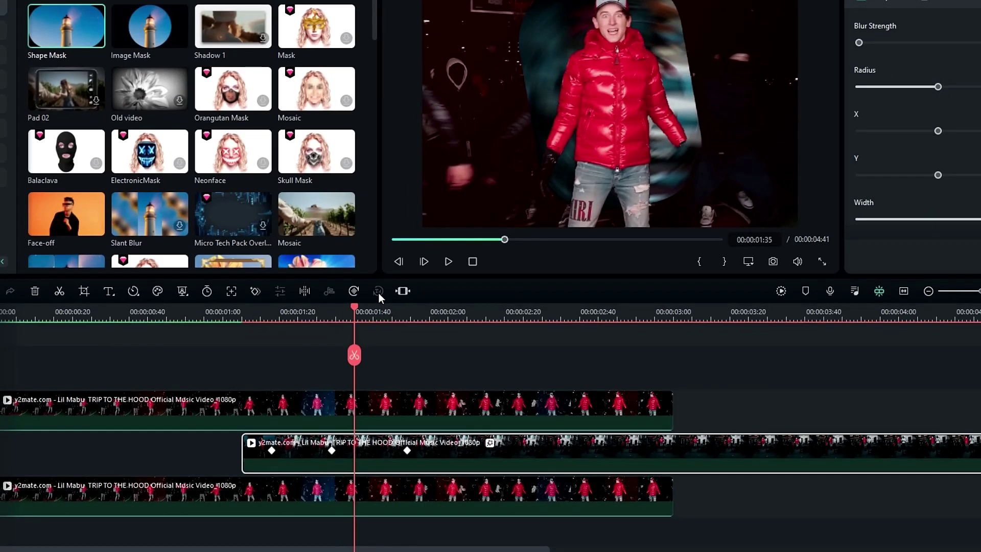
{"action": "left_click_drag", "start_coordinate": [128, 444], "coordinate": [36, 471]}
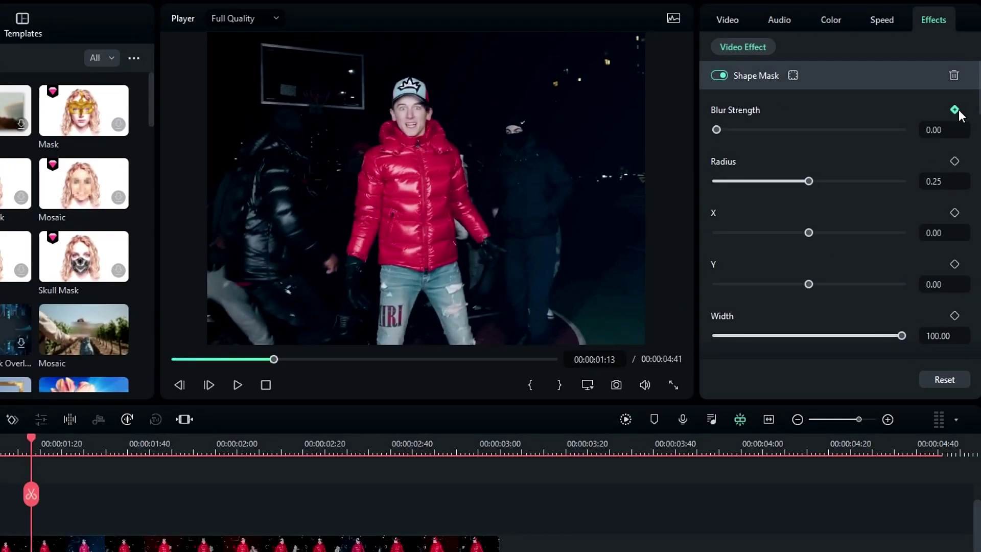
{"action": "left_click", "coordinate": [955, 110]}
{"action": "scroll", "coordinate": [884, 180], "scroll_direction": "down", "scroll_amount": 2}
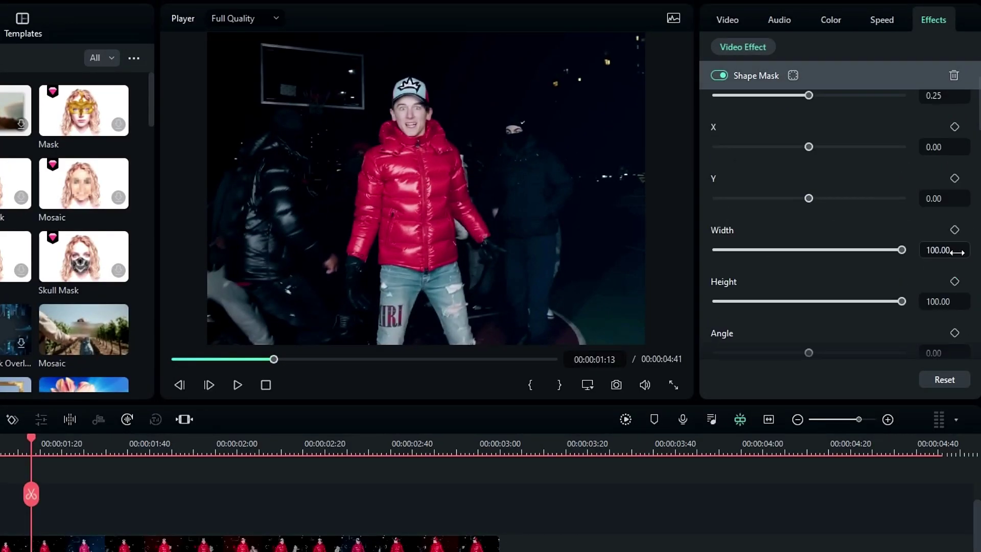
{"action": "scroll", "coordinate": [902, 220], "scroll_direction": "up", "scroll_amount": 2}
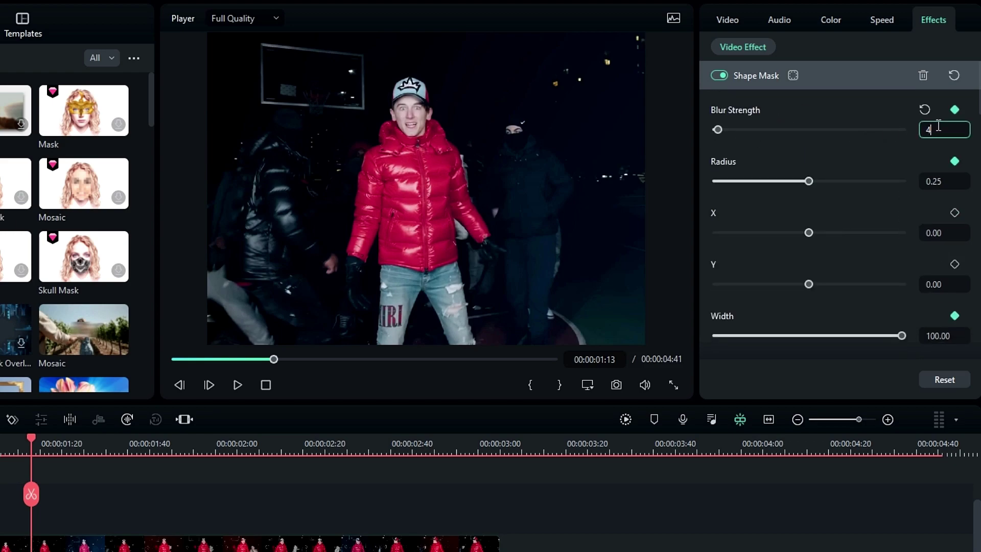
{"action": "key", "text": "Return"}
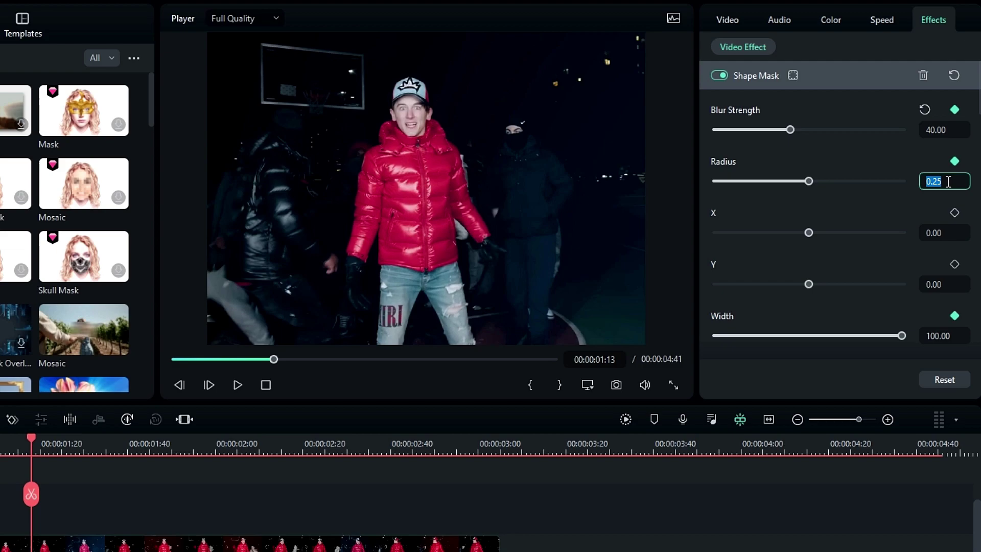
{"action": "left_click", "coordinate": [944, 181]}
{"action": "type", "text": "0.3"}
{"action": "key", "text": "Return"}
{"action": "scroll", "coordinate": [875, 208], "scroll_direction": "down", "scroll_amount": 2}
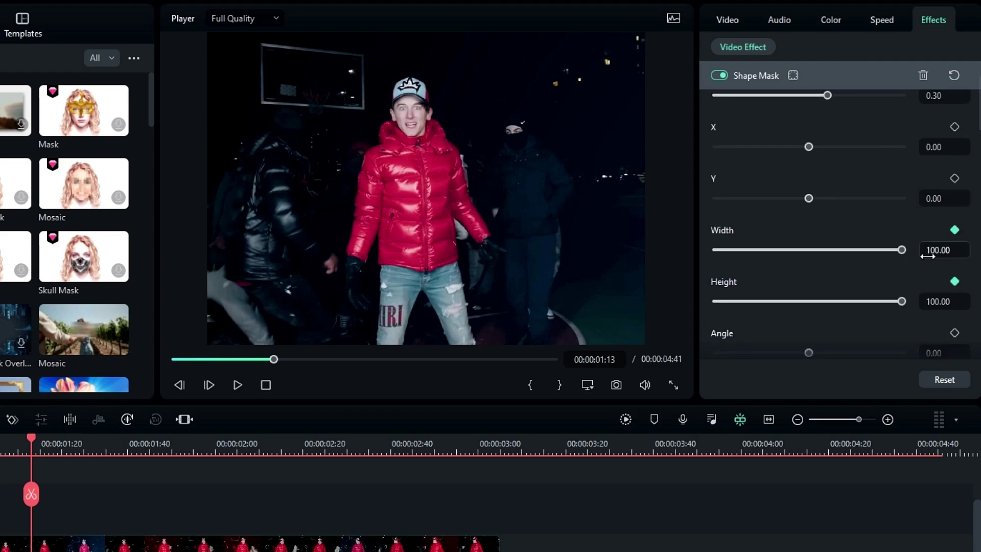
{"action": "left_click", "coordinate": [954, 300]}
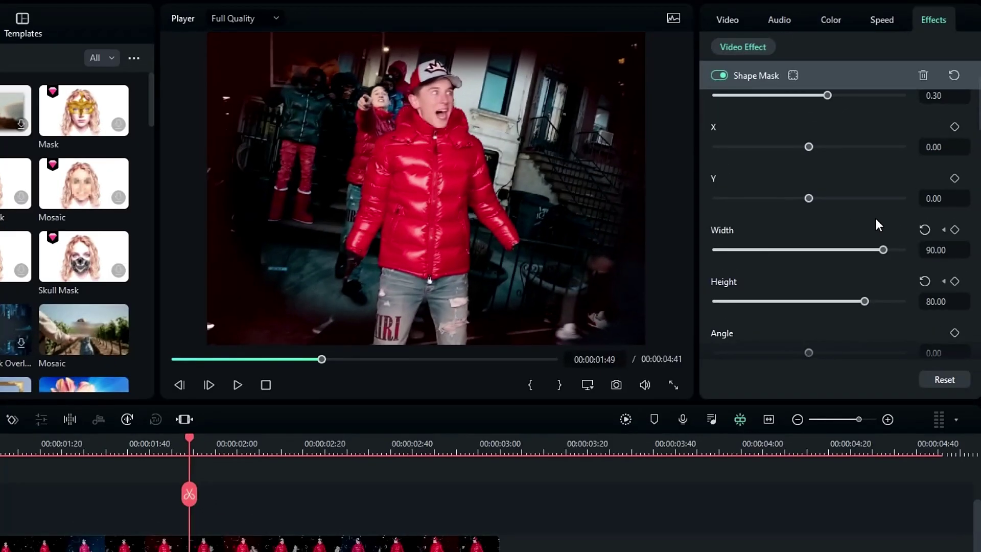
- Return the mask to sharp full size: Height 100, Blur Strength 0, Radius 0
{"action": "left_click_drag", "start_coordinate": [870, 297], "coordinate": [933, 291]}
{"action": "left_click_drag", "start_coordinate": [888, 251], "coordinate": [909, 250]}
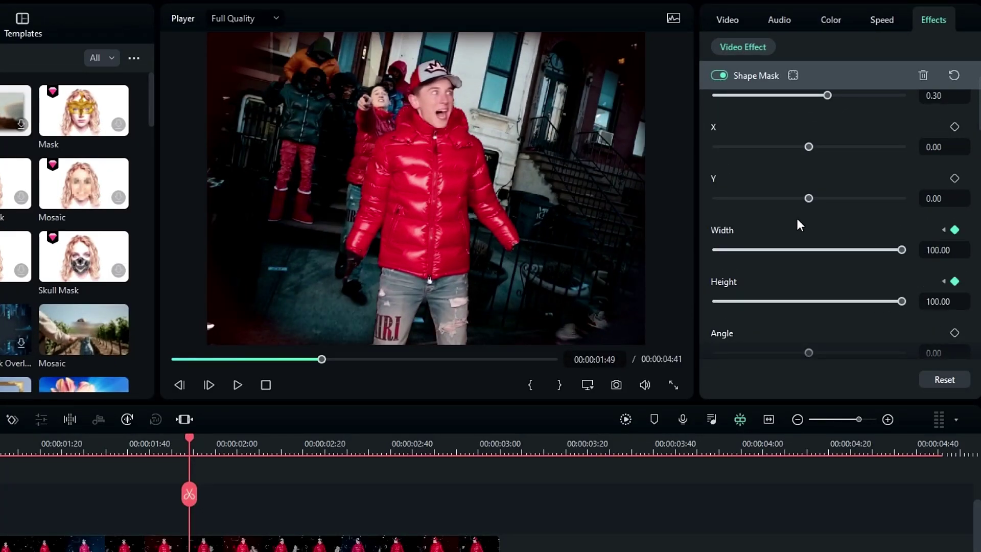
{"action": "scroll", "coordinate": [766, 199], "scroll_direction": "up", "scroll_amount": 2}
{"action": "left_click_drag", "start_coordinate": [766, 131], "coordinate": [673, 130]}
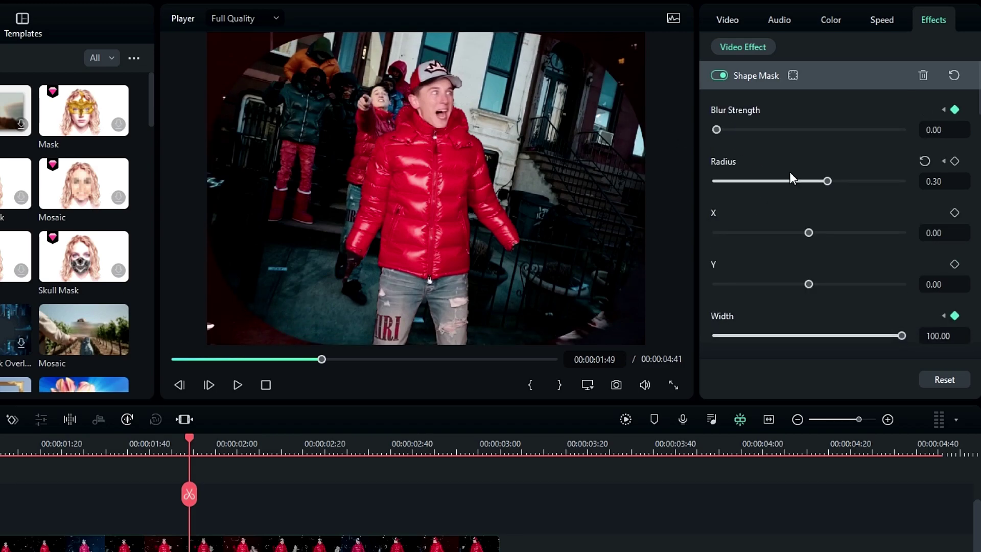
{"action": "left_click_drag", "start_coordinate": [789, 179], "coordinate": [685, 188]}
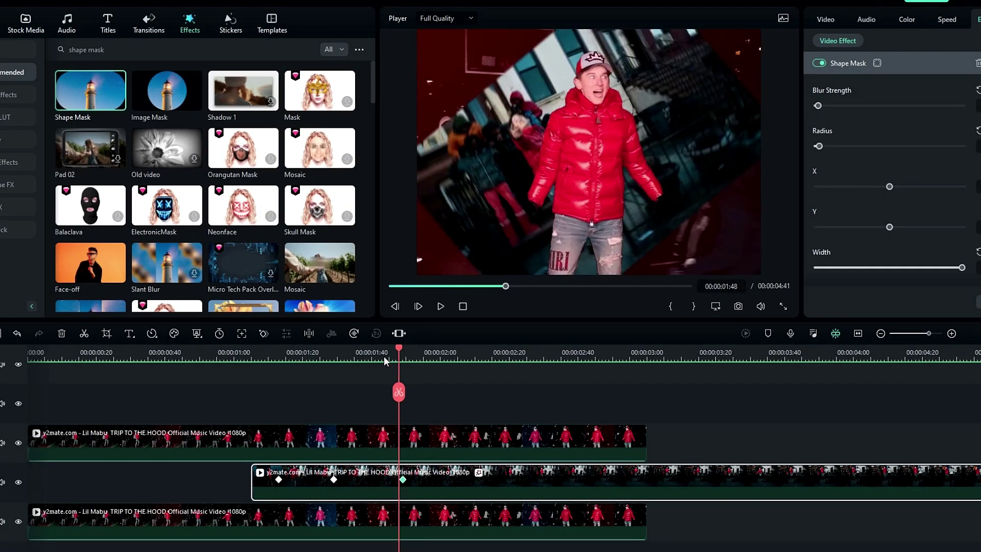
- Preview the mask animation, then drop BCC Wild Cards from Boris FX > Particle onto the track-3 clip
{"action": "mouse_move", "coordinate": [384, 361]}
{"action": "left_mouse_down"}
{"action": "mouse_move", "coordinate": [285, 360]}
{"action": "mouse_move", "coordinate": [436, 361]}
{"action": "mouse_move", "coordinate": [265, 361]}
{"action": "mouse_move", "coordinate": [397, 360]}
{"action": "mouse_move", "coordinate": [317, 359]}
{"action": "mouse_move", "coordinate": [379, 352]}
{"action": "left_mouse_up"}
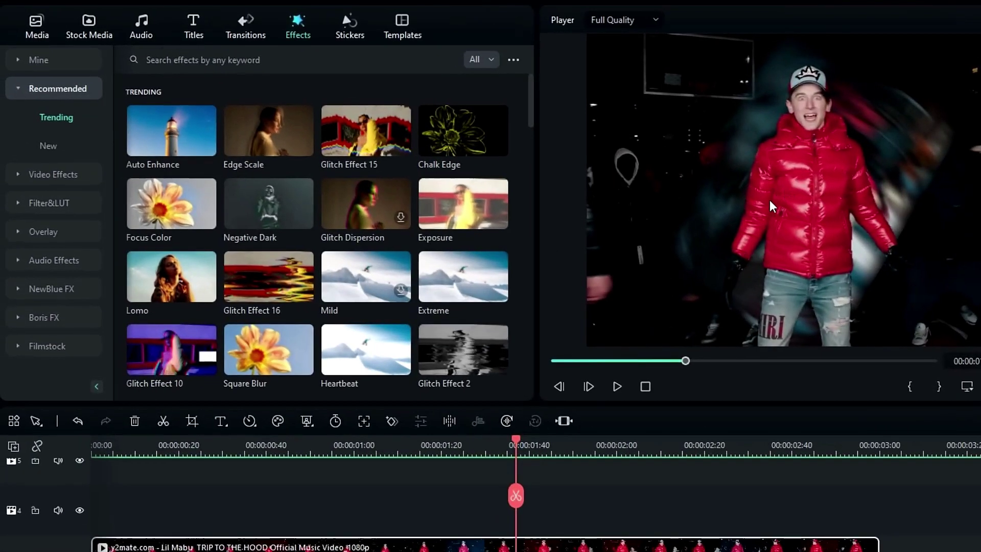
{"action": "left_click", "coordinate": [44, 317]}
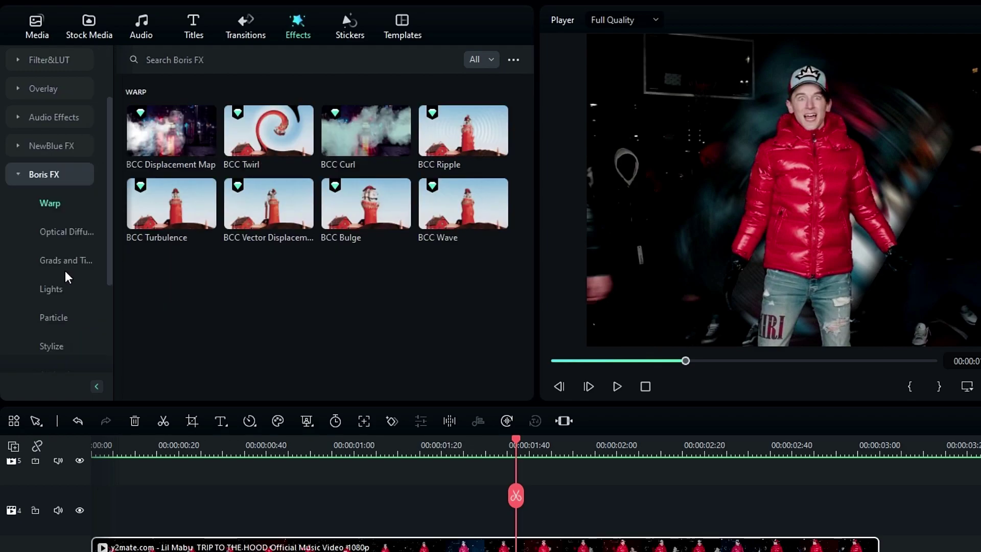
{"action": "left_click", "coordinate": [51, 175]}
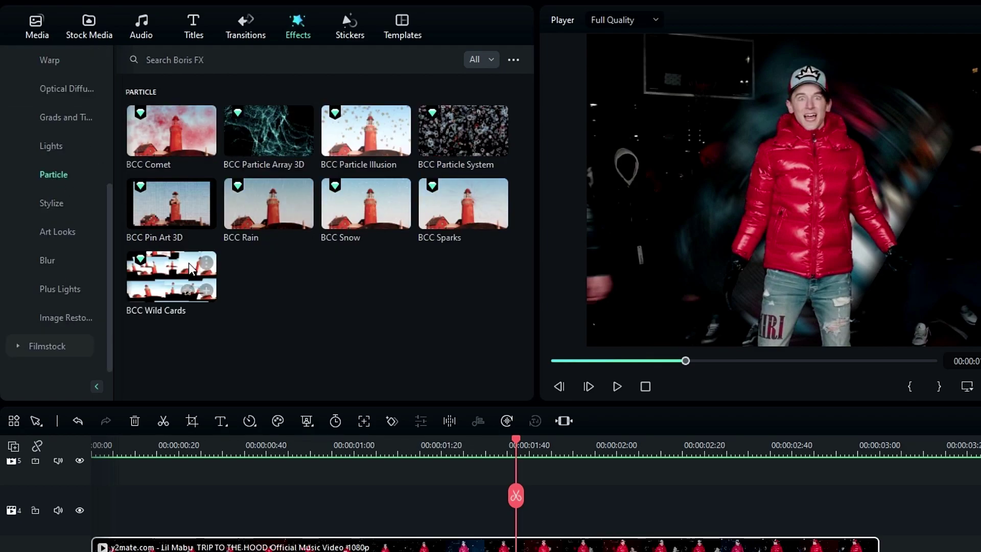
{"action": "left_click_drag", "start_coordinate": [157, 272], "coordinate": [439, 549]}
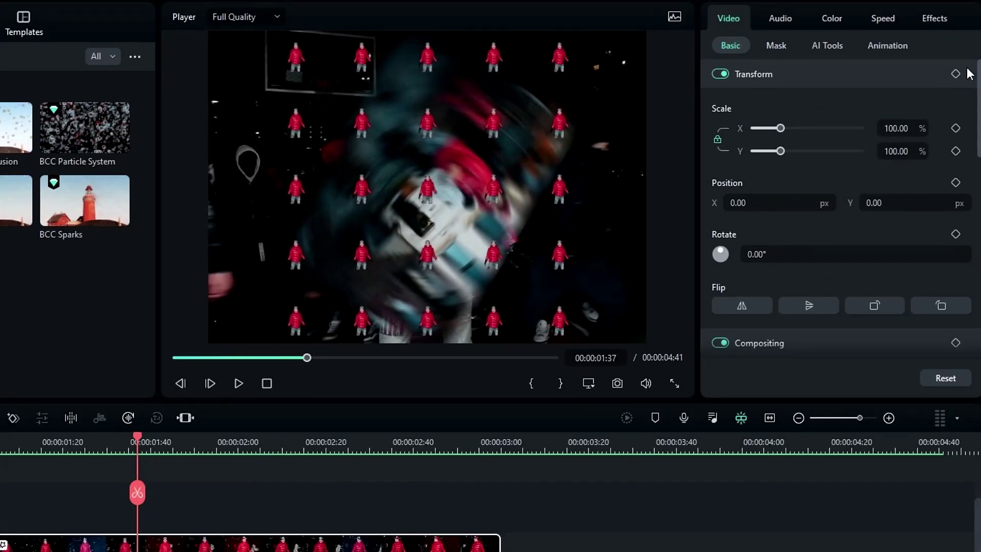
{"action": "left_click", "coordinate": [932, 18]}
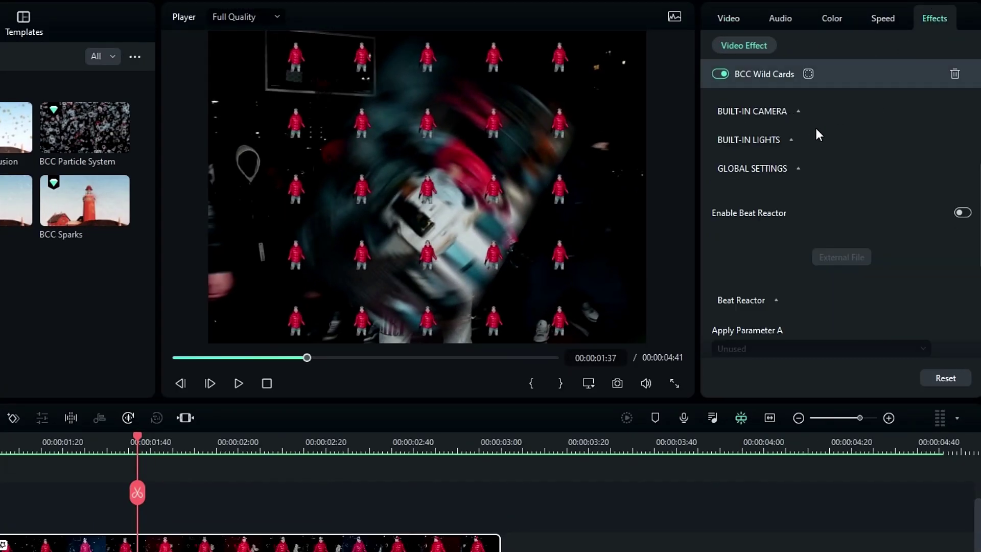
- Set the Wild Cards Array to Num Cards X 1 and Num Cards Y 3.32
{"action": "scroll", "coordinate": [792, 128], "scroll_direction": "up", "scroll_amount": 4}
{"action": "left_click", "coordinate": [744, 129]}
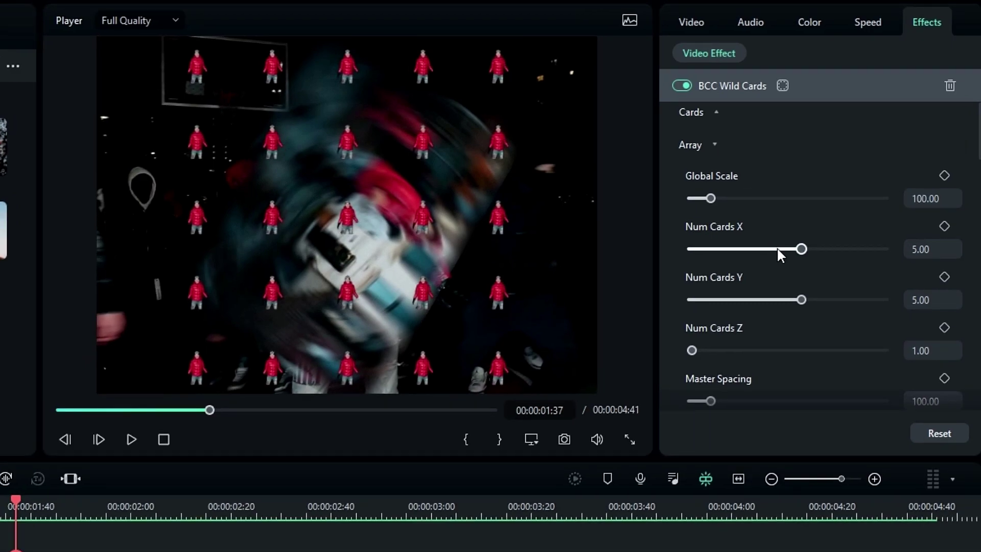
{"action": "left_click_drag", "start_coordinate": [799, 250], "coordinate": [690, 253]}
{"action": "left_click_drag", "start_coordinate": [800, 300], "coordinate": [689, 296]}
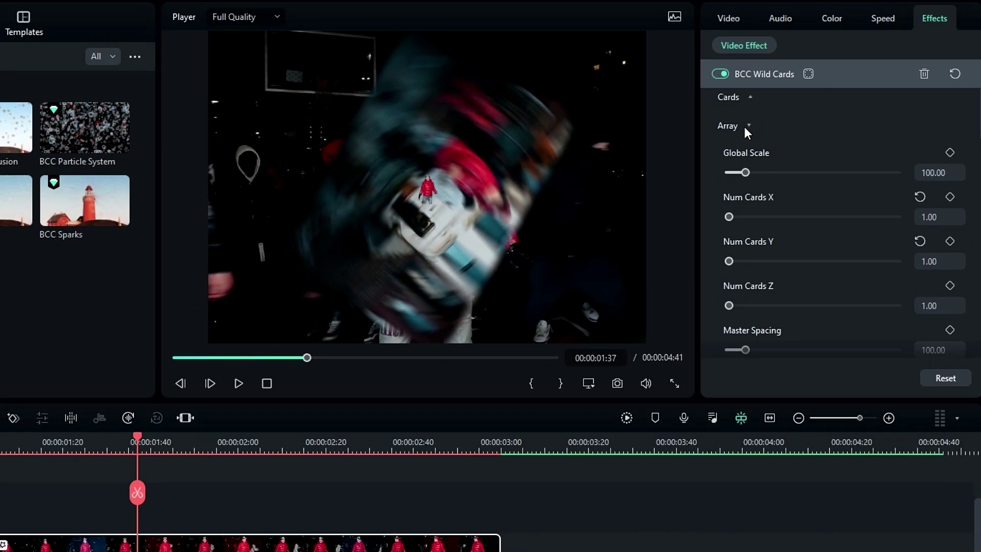
{"action": "left_click", "coordinate": [745, 129]}
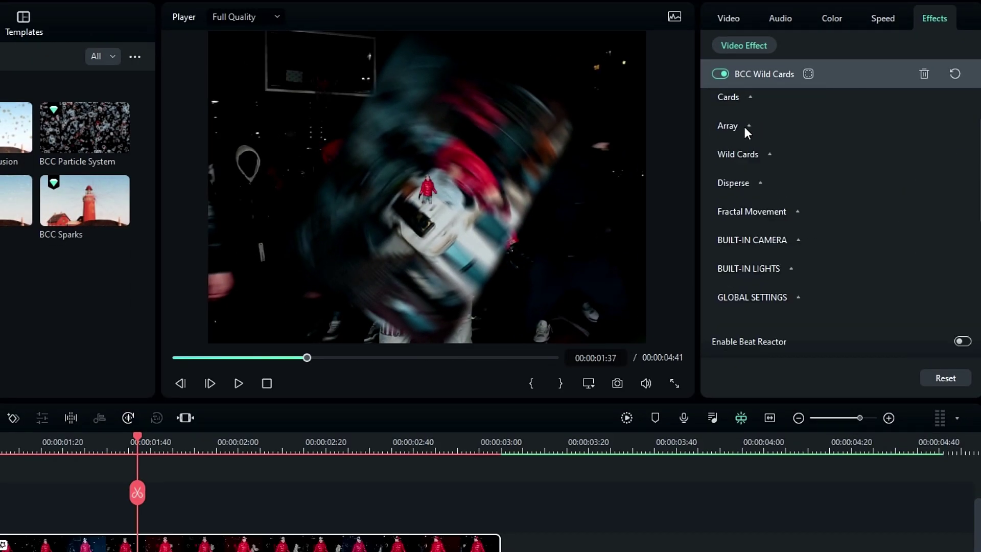
- Keyframe the built-in camera's Cam Pos Z at -122.30, then -113 at 2:02, and review the zoom
{"action": "left_click", "coordinate": [772, 244]}
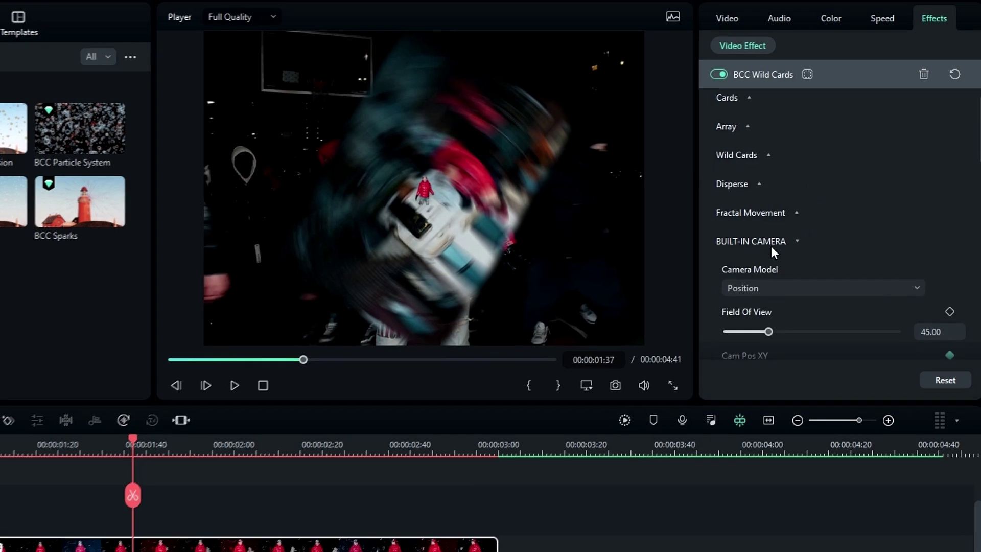
{"action": "scroll", "coordinate": [782, 181], "scroll_direction": "down", "scroll_amount": 5}
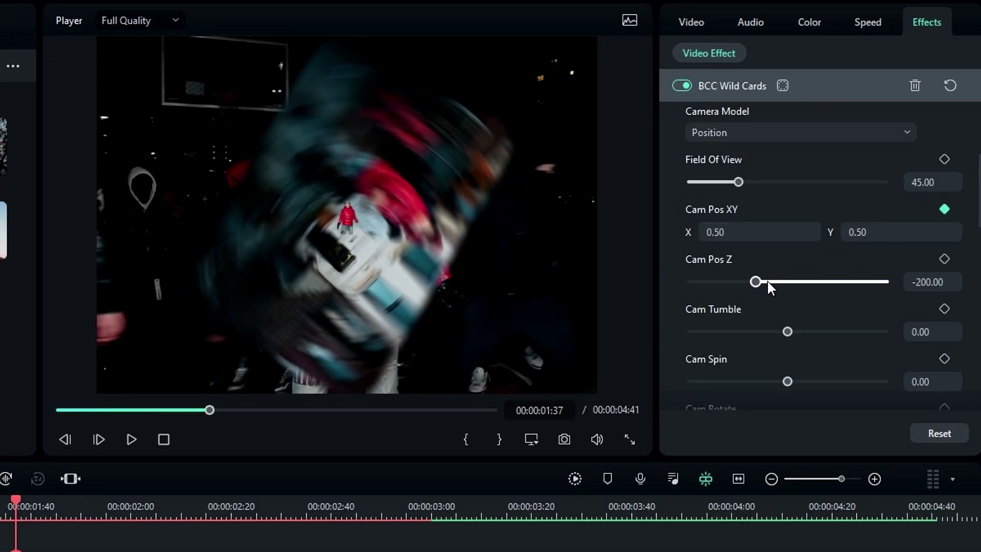
{"action": "left_click", "coordinate": [925, 280]}
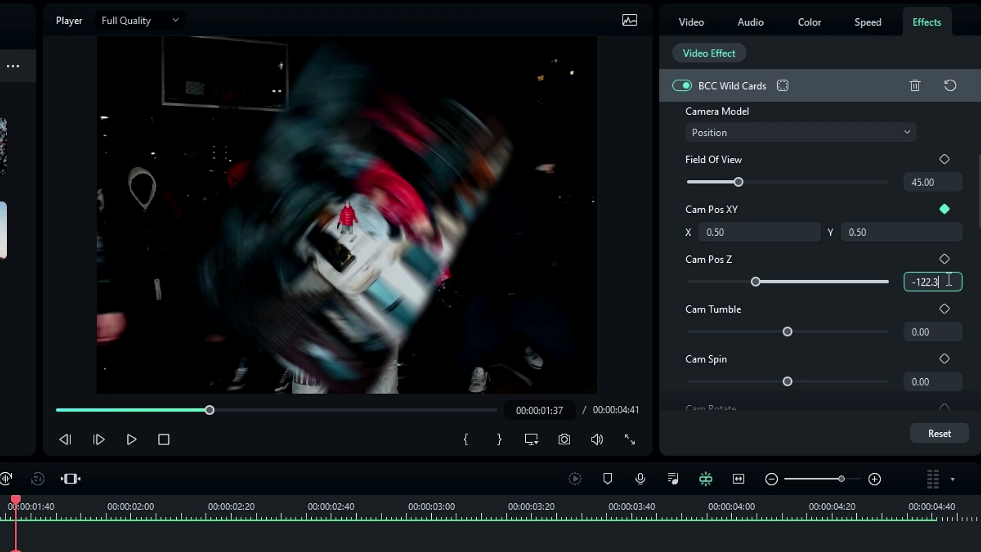
{"action": "type", "text": "-122.3"}
{"action": "key", "text": "Return"}
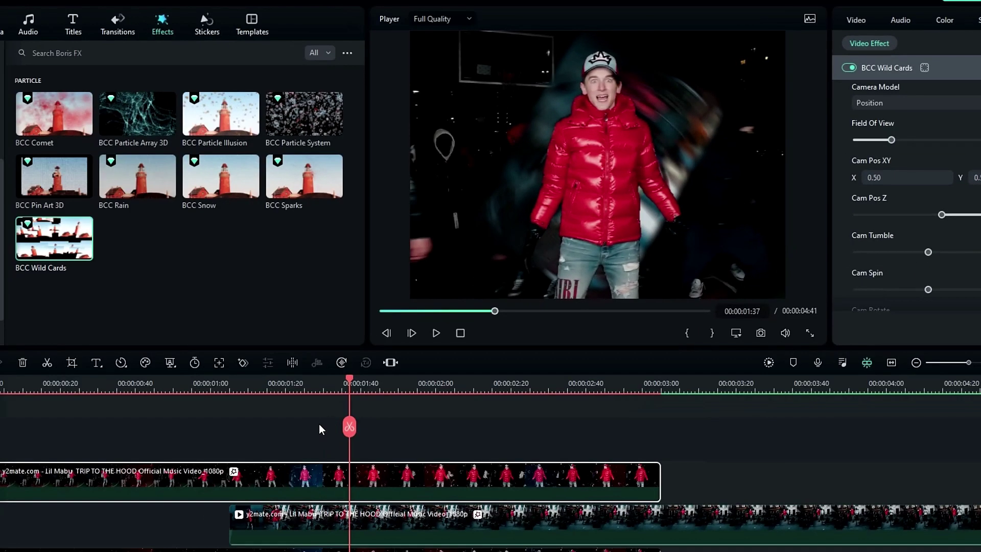
{"action": "left_click_drag", "start_coordinate": [351, 382], "coordinate": [397, 387]}
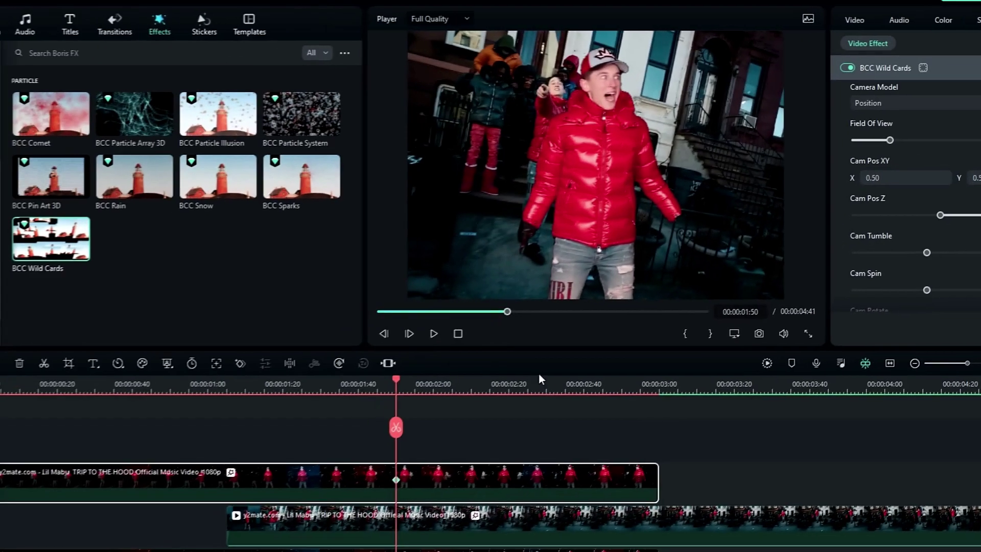
{"action": "left_click_drag", "start_coordinate": [195, 438], "coordinate": [244, 439]}
{"action": "left_click_drag", "start_coordinate": [440, 377], "coordinate": [443, 378]}
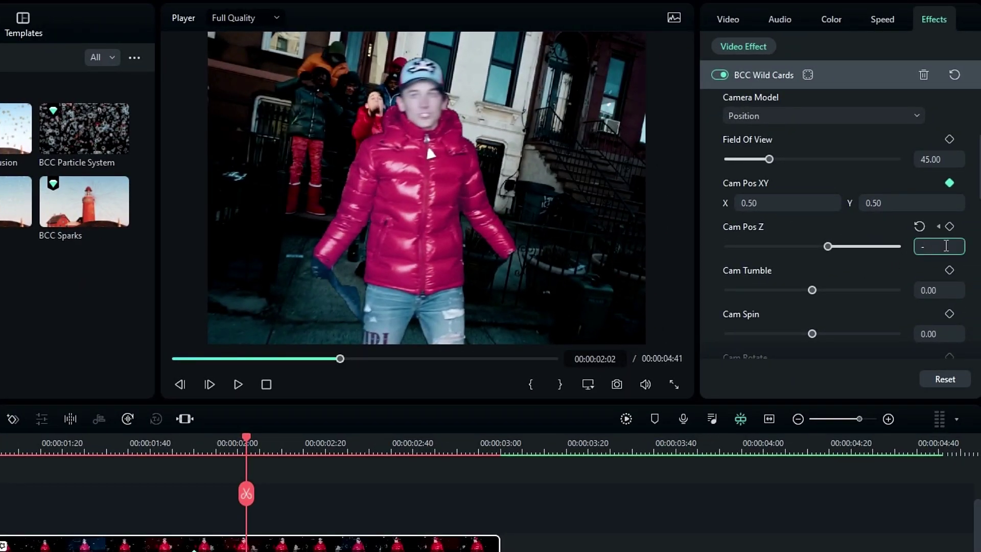
{"action": "key", "text": "Return"}
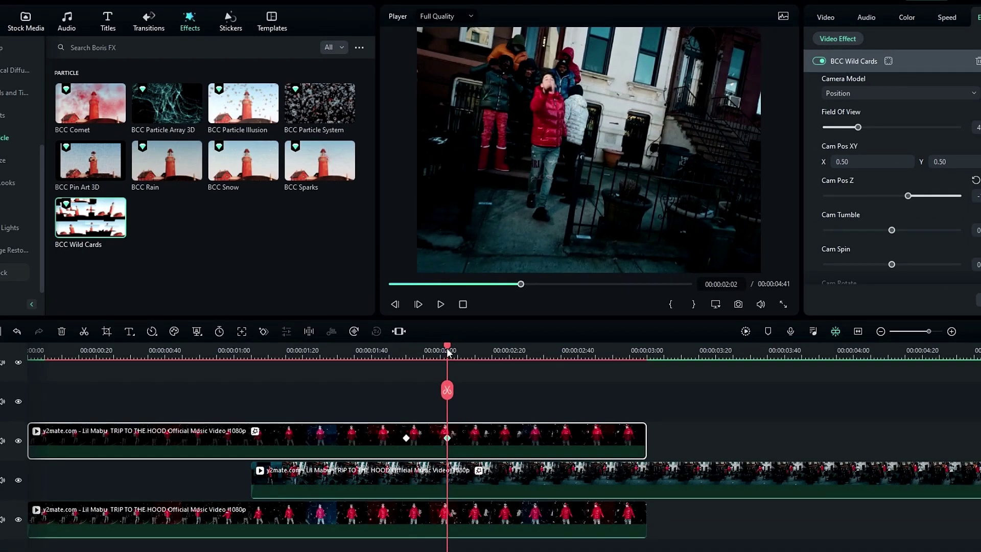
{"action": "left_click_drag", "start_coordinate": [448, 351], "coordinate": [423, 351]}
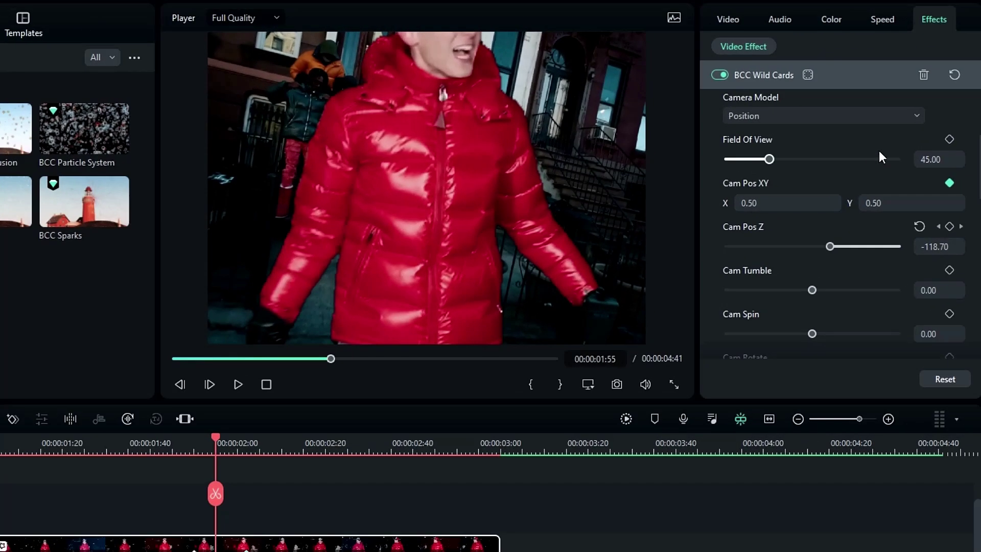
- Try out Fractal Movement Amplitude Master, X and Y values, then reset them to their defaults
{"action": "scroll", "coordinate": [884, 112], "scroll_direction": "up", "scroll_amount": 3}
{"action": "left_click", "coordinate": [787, 156]}
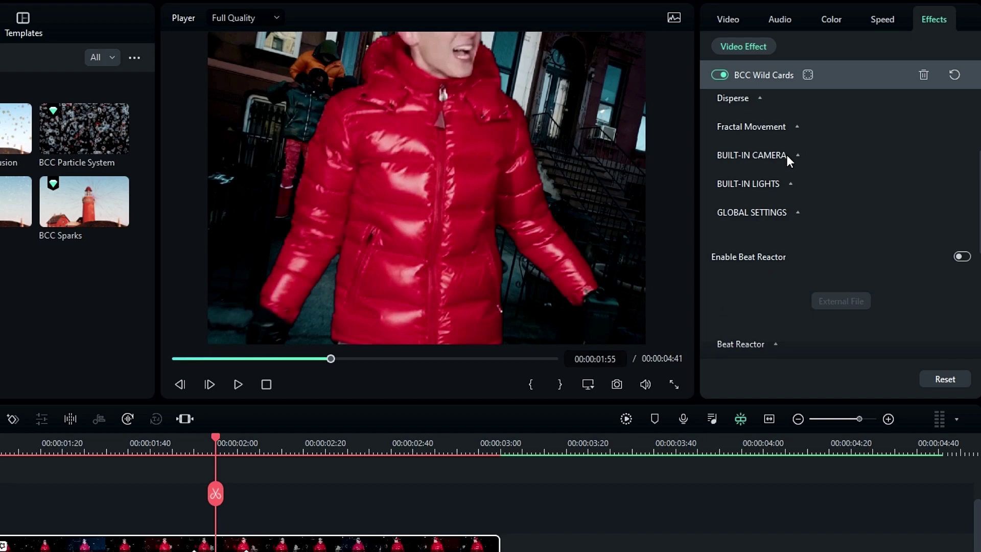
{"action": "left_click", "coordinate": [777, 128]}
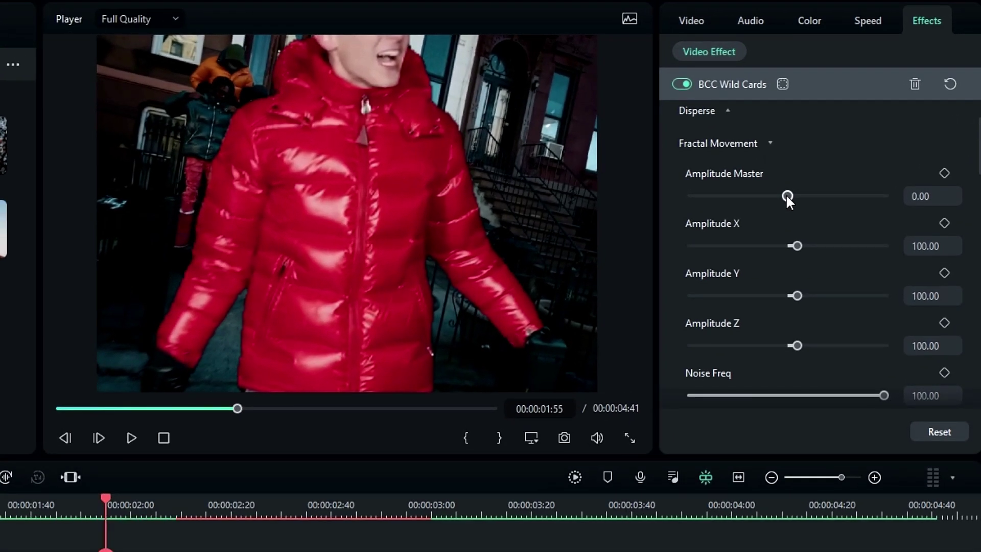
{"action": "left_click_drag", "start_coordinate": [787, 195], "coordinate": [808, 196]}
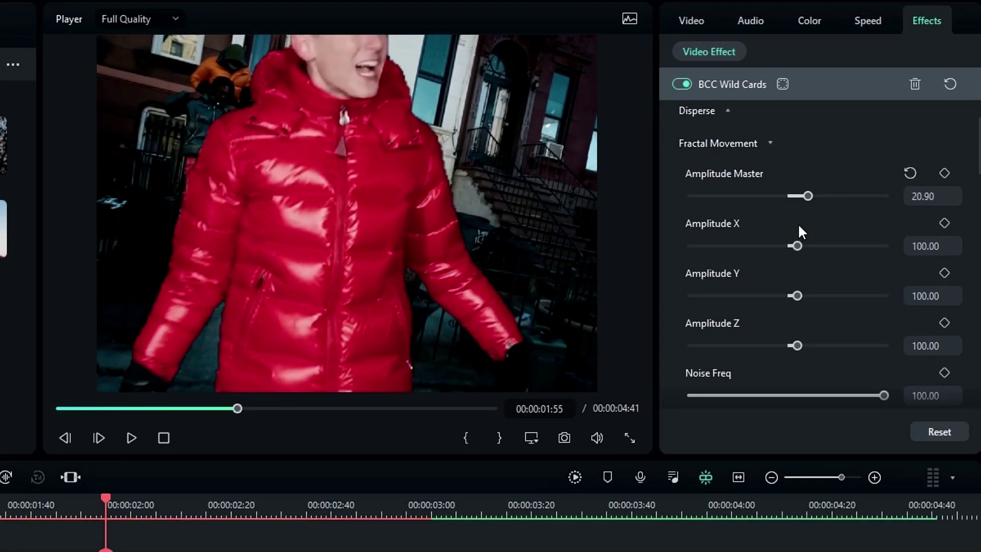
{"action": "mouse_move", "coordinate": [796, 246]}
{"action": "left_mouse_down"}
{"action": "mouse_move", "coordinate": [756, 250]}
{"action": "mouse_move", "coordinate": [801, 249]}
{"action": "left_mouse_up"}
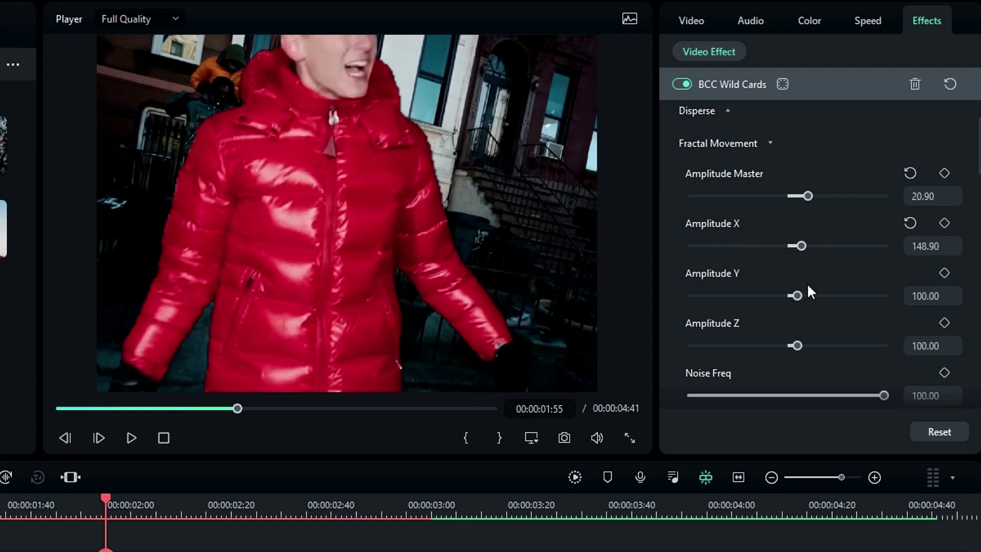
{"action": "mouse_move", "coordinate": [796, 295]}
{"action": "left_mouse_down"}
{"action": "mouse_move", "coordinate": [835, 295]}
{"action": "mouse_move", "coordinate": [732, 274]}
{"action": "mouse_move", "coordinate": [805, 280]}
{"action": "left_mouse_up"}
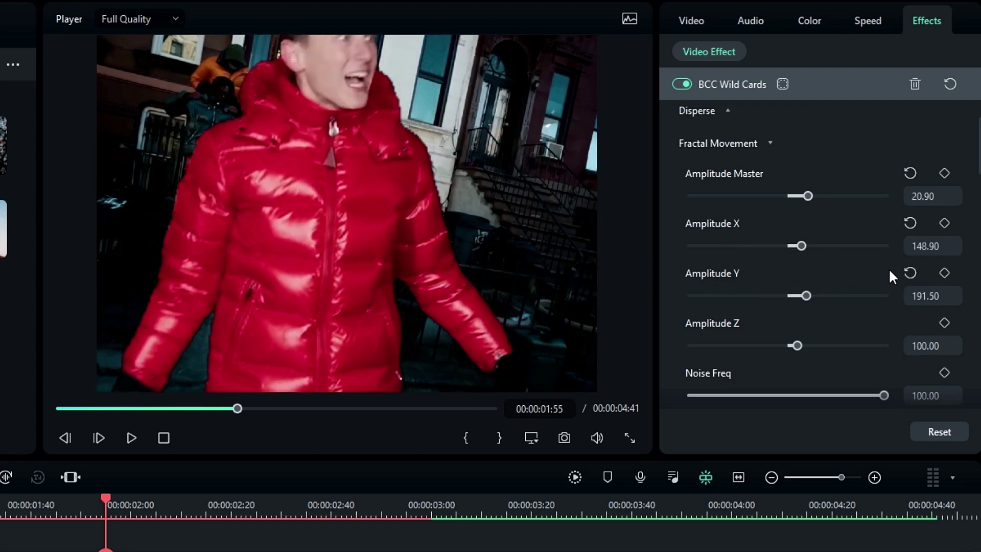
{"action": "left_click", "coordinate": [910, 273]}
{"action": "left_click", "coordinate": [910, 223]}
{"action": "left_click", "coordinate": [910, 172]}
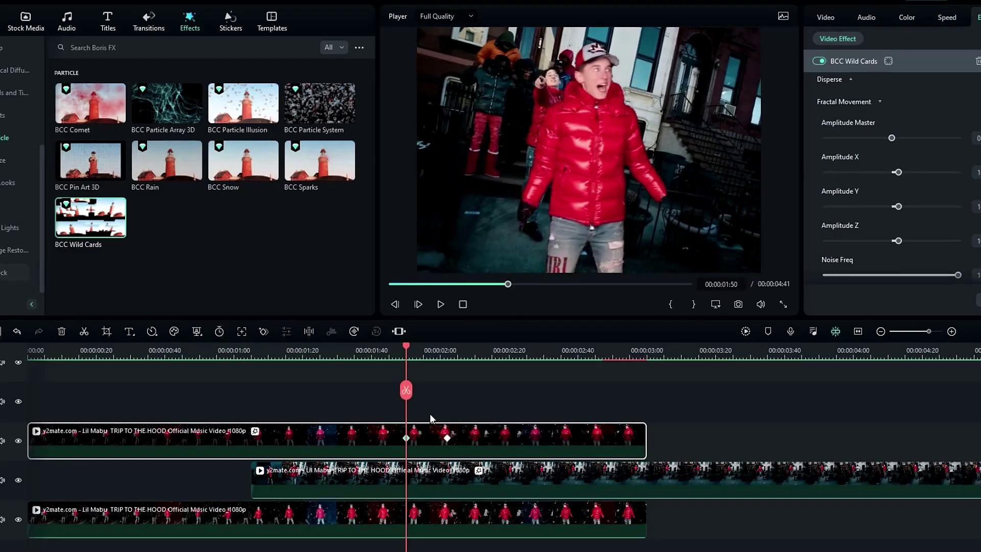
- At 00:00:01:55, set Amplitude X to 250 and preview the Wild Cards movement
{"action": "left_click", "coordinate": [447, 438]}
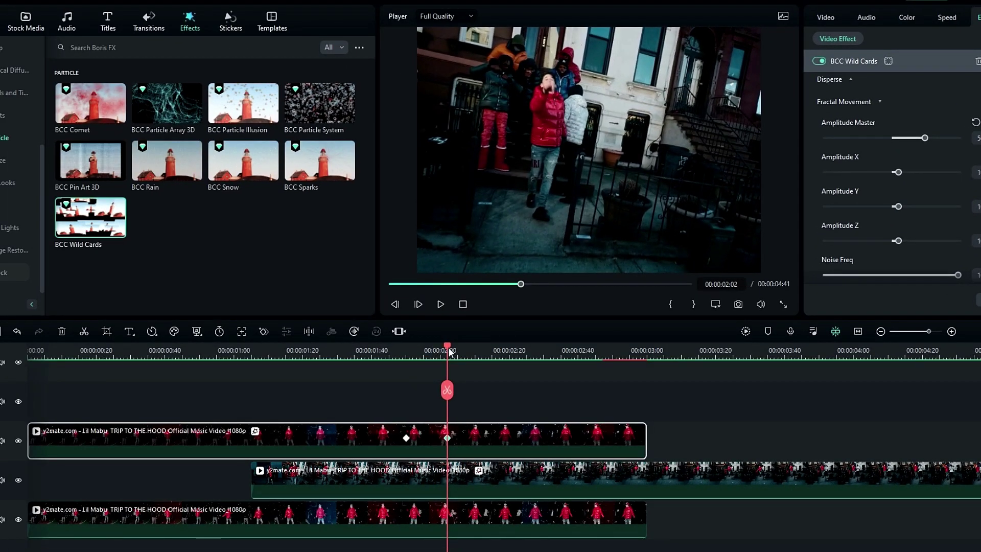
{"action": "left_click_drag", "start_coordinate": [449, 351], "coordinate": [424, 352]}
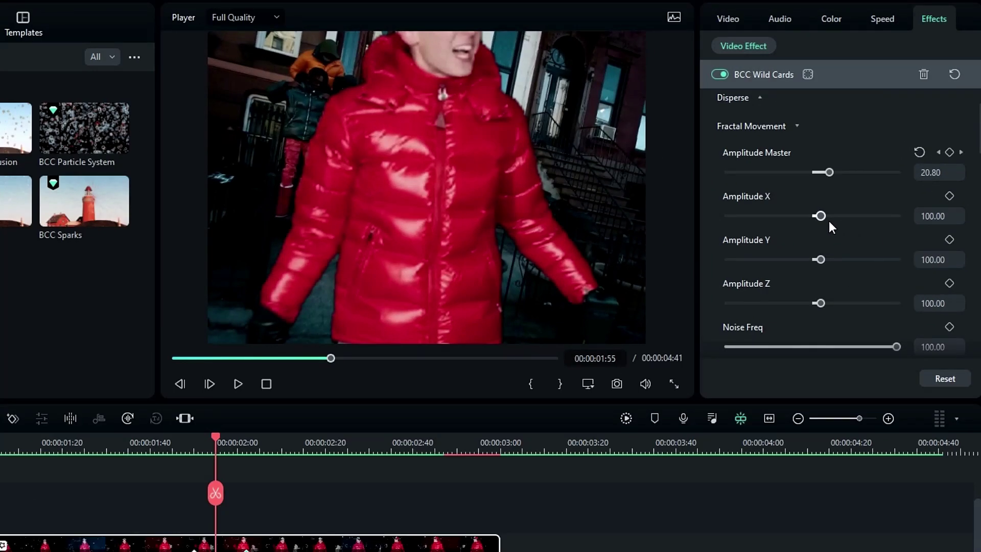
{"action": "left_click_drag", "start_coordinate": [829, 222], "coordinate": [838, 219]}
{"action": "left_click", "coordinate": [949, 216]}
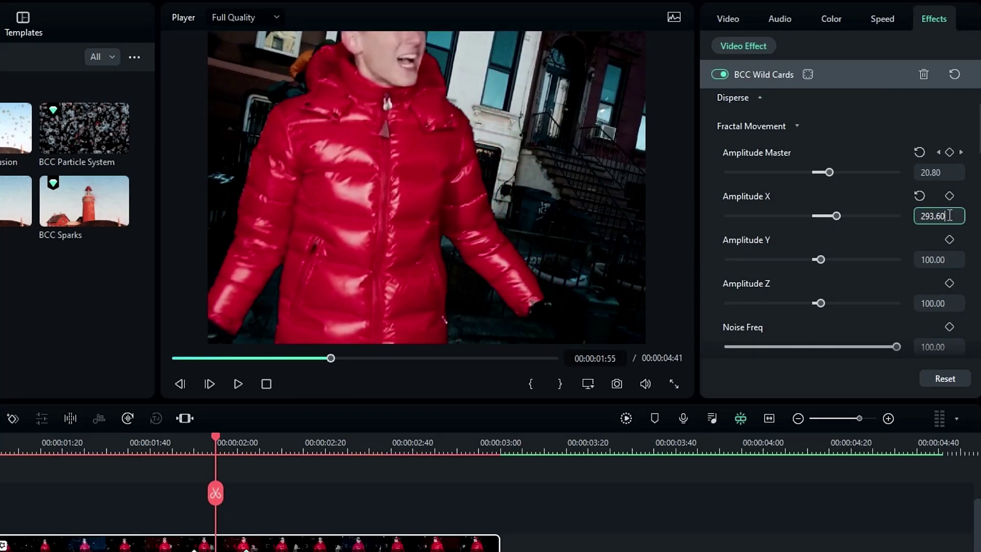
{"action": "double_click", "coordinate": [949, 216]}
{"action": "type", "text": "250"}
{"action": "key", "text": "Return"}
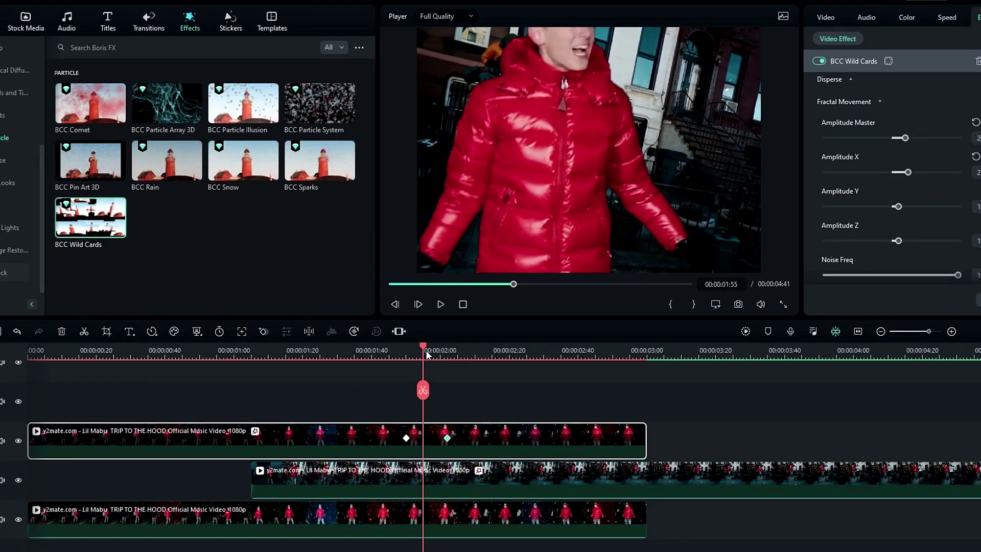
{"action": "left_click_drag", "start_coordinate": [427, 354], "coordinate": [394, 353]}
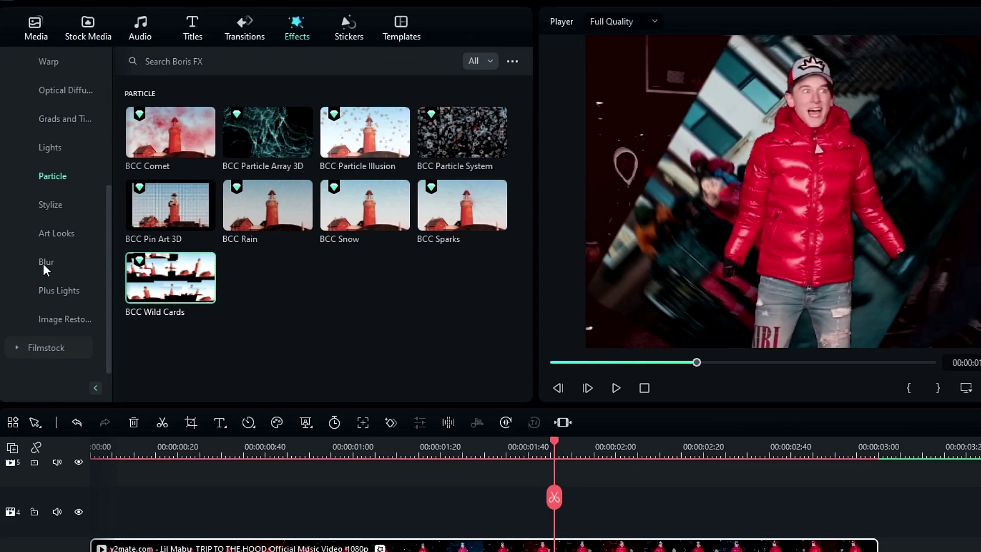
- Apply BCC Radial Blur to the top clip, set Blur Amount 0 at 01:50, and preview the cut
{"action": "left_click", "coordinate": [45, 263]}
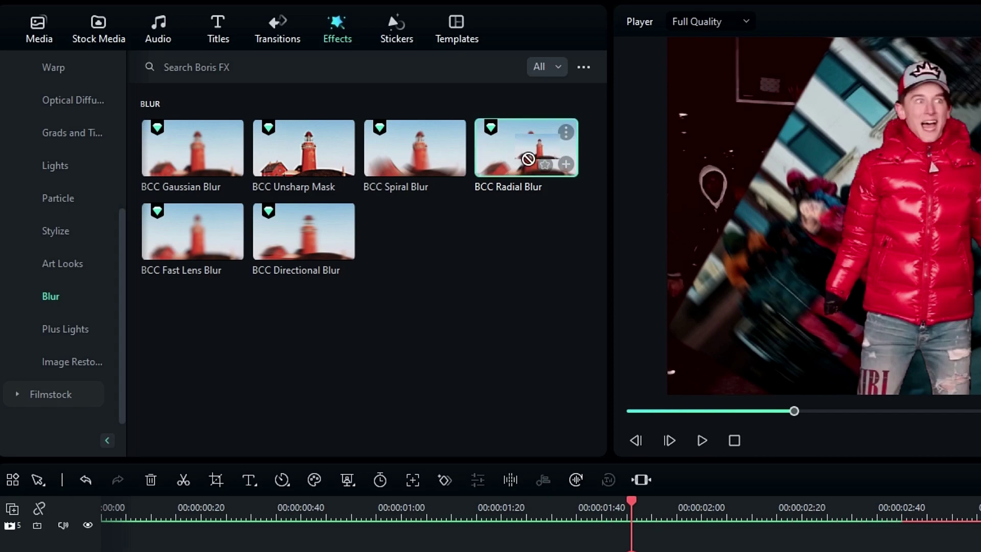
{"action": "left_click_drag", "start_coordinate": [528, 159], "coordinate": [394, 405]}
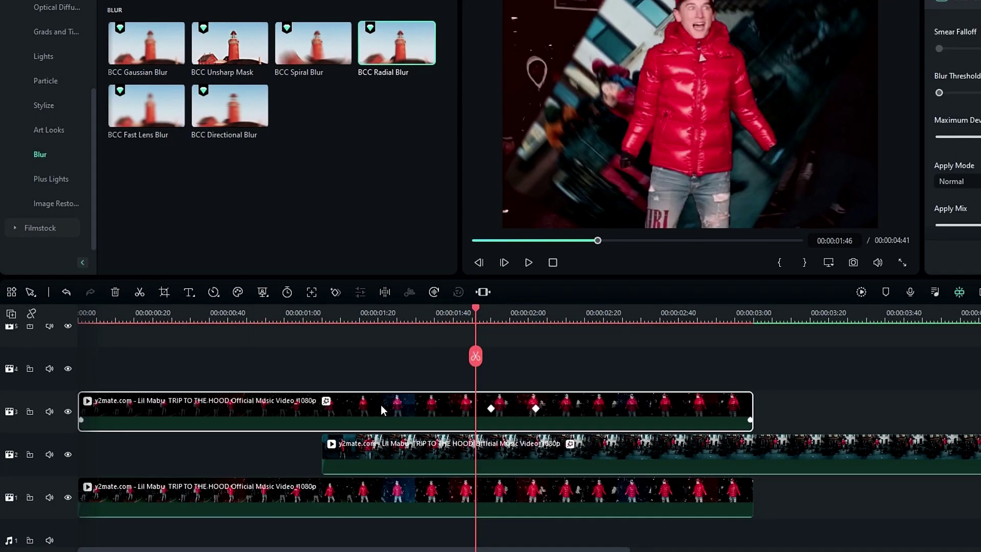
{"action": "left_click_drag", "start_coordinate": [474, 309], "coordinate": [491, 313]}
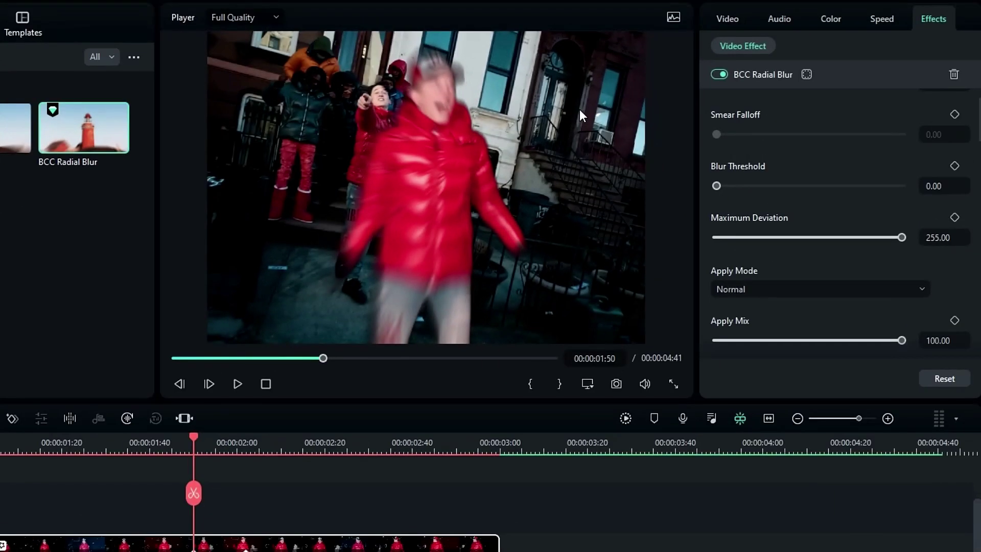
{"action": "scroll", "coordinate": [790, 149], "scroll_direction": "up", "scroll_amount": 5}
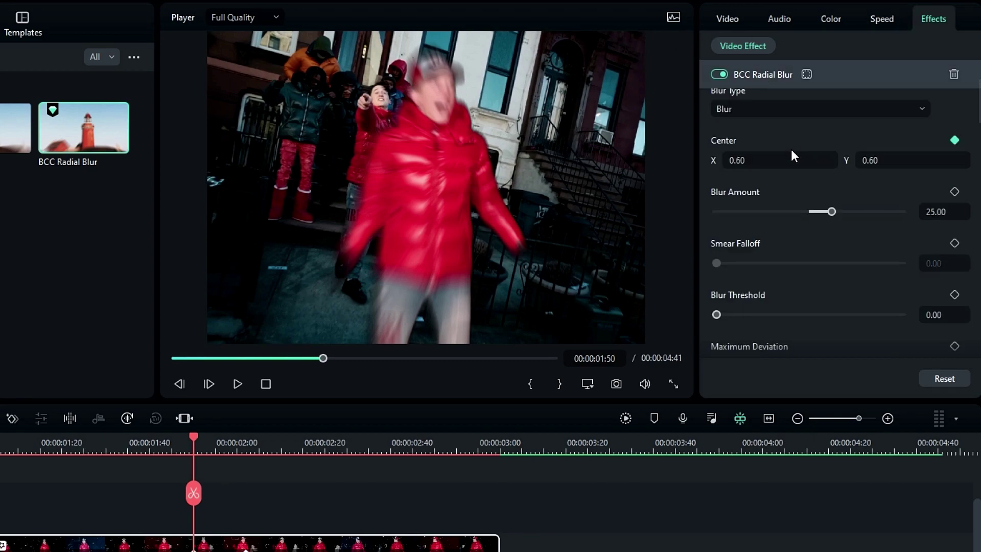
{"action": "scroll", "coordinate": [868, 301], "scroll_direction": "down", "scroll_amount": 1}
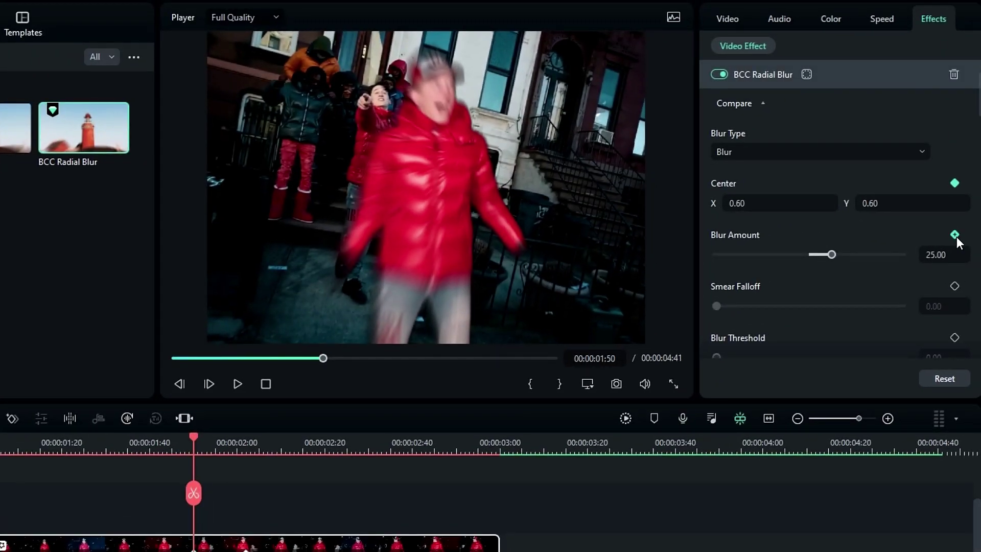
{"action": "left_click", "coordinate": [940, 255]}
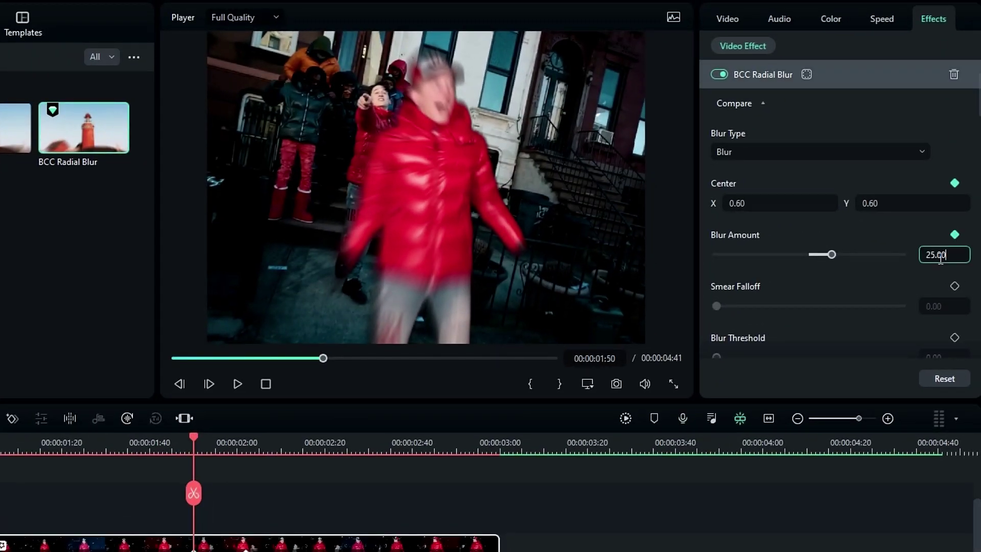
{"action": "type", "text": "0"}
{"action": "key", "text": "Return"}
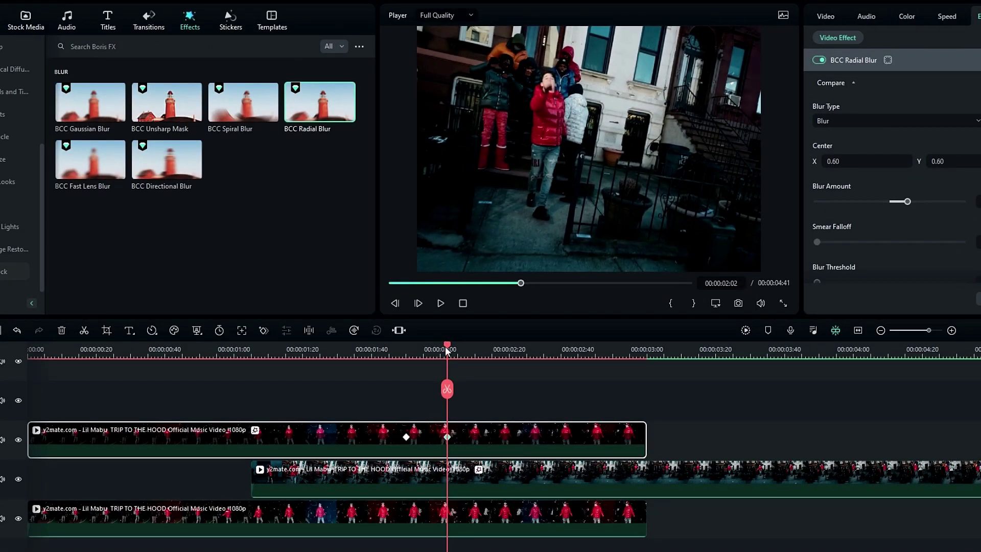
{"action": "left_click_drag", "start_coordinate": [445, 350], "coordinate": [407, 361]}
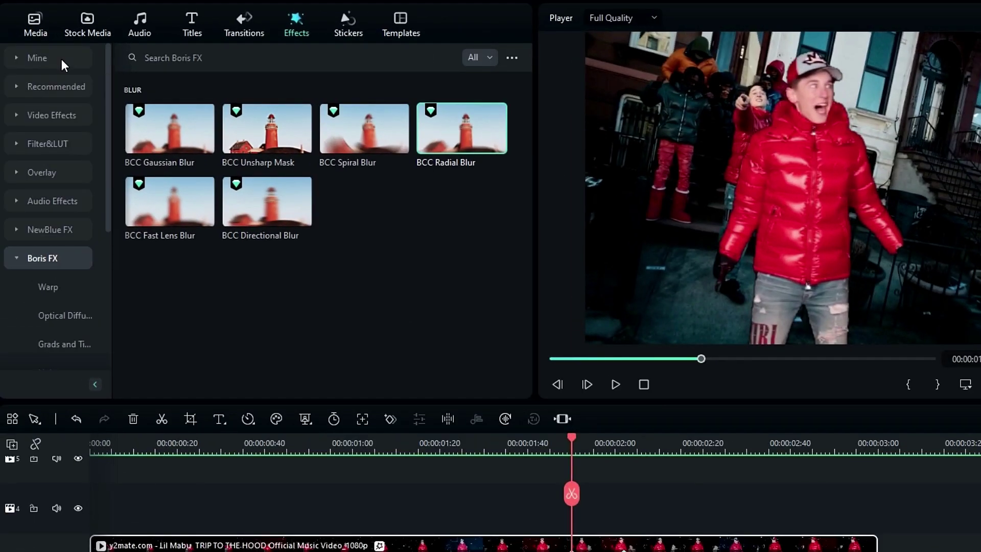
- Place the Glow effect on the track above the clips and delete the part after the playhead
{"action": "left_click", "coordinate": [53, 92]}
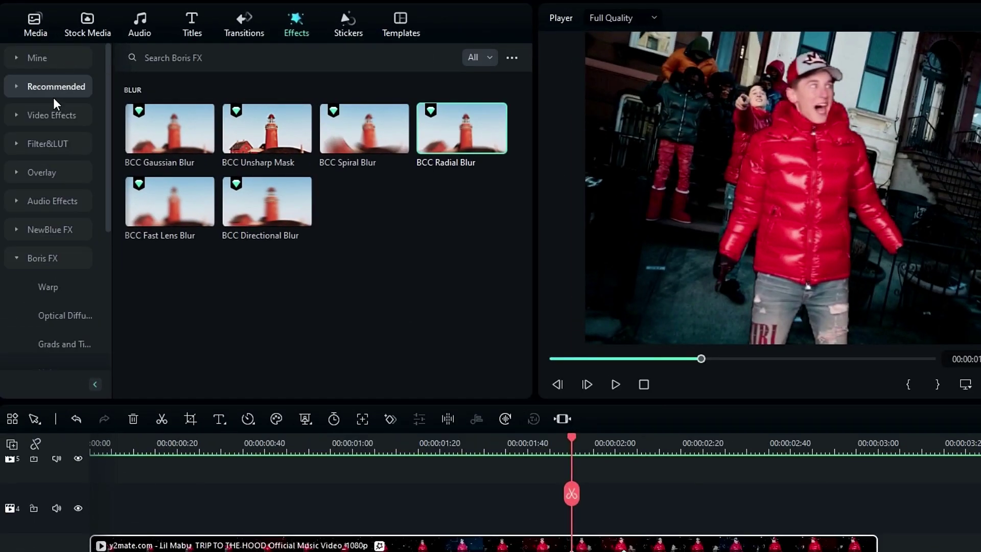
{"action": "left_click", "coordinate": [171, 59]}
{"action": "type", "text": "glow"}
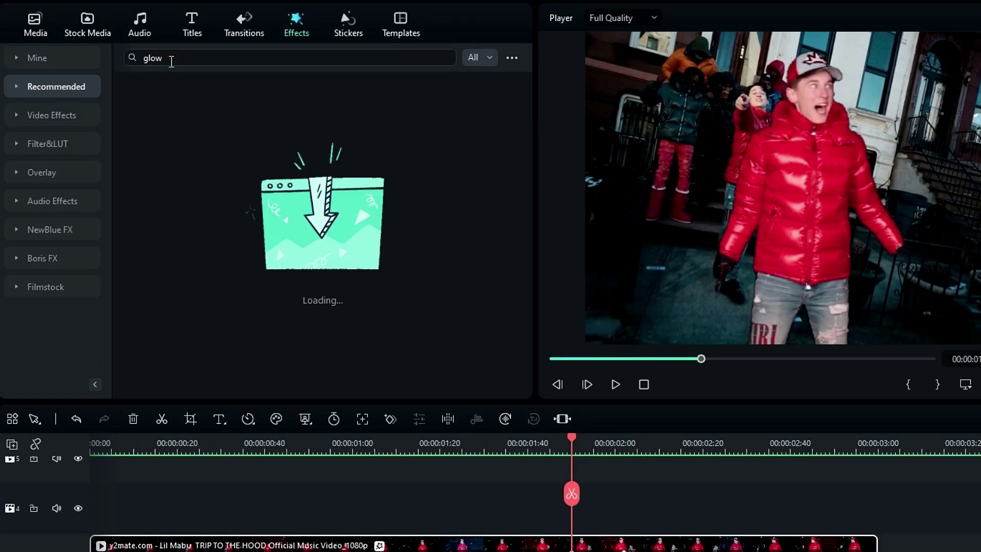
{"action": "left_click_drag", "start_coordinate": [173, 111], "coordinate": [581, 510]}
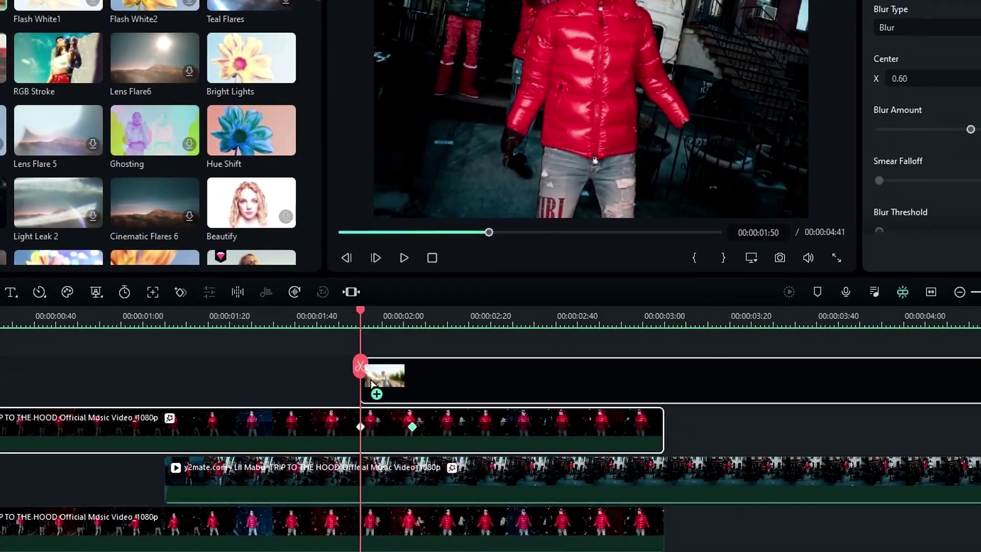
{"action": "left_click_drag", "start_coordinate": [371, 385], "coordinate": [373, 384]}
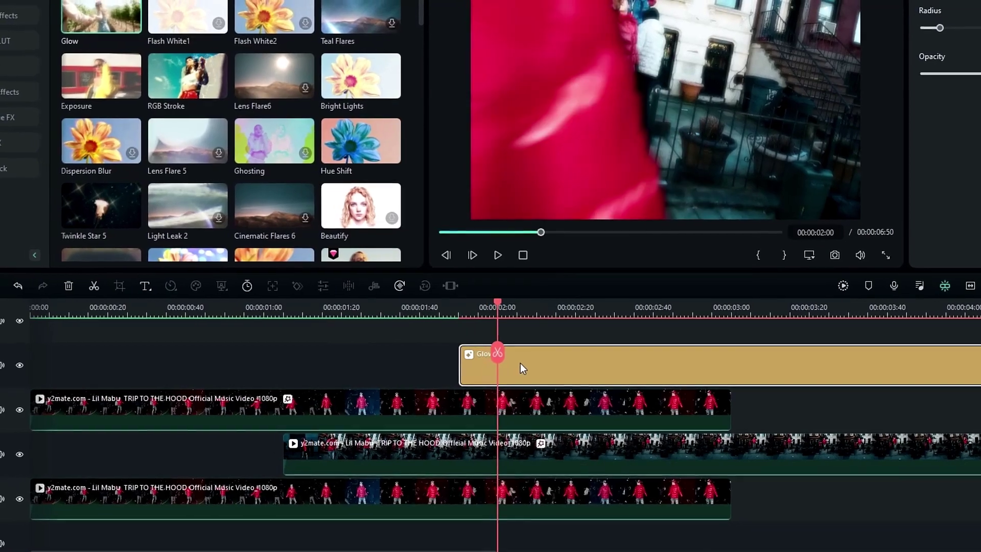
{"action": "left_click", "coordinate": [522, 363]}
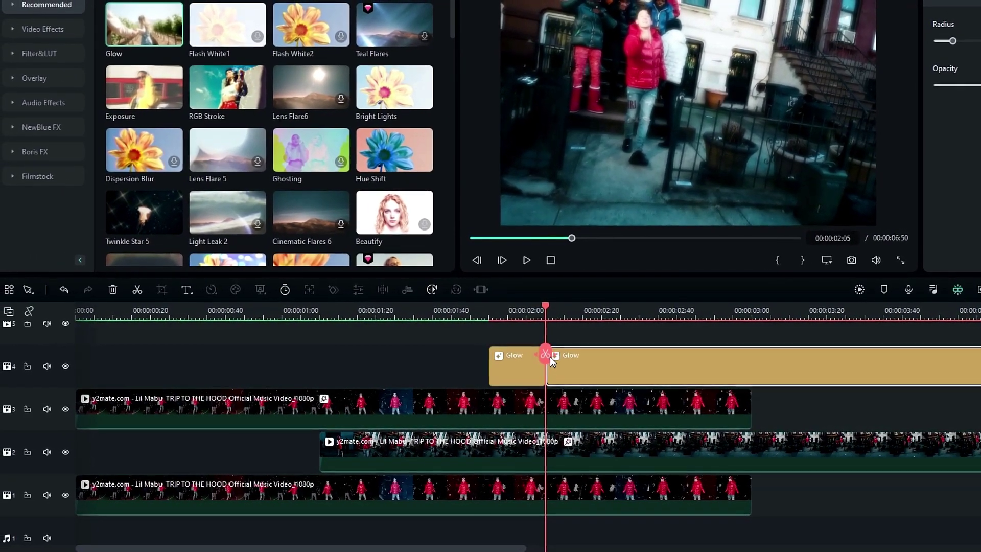
{"action": "key", "text": "Delete"}
- Keyframe Glow opacity from 0 at its start to 100 at 00:00:01:57, then preview the fade-in
{"action": "left_click", "coordinate": [525, 360]}
{"action": "key", "text": "Up"}
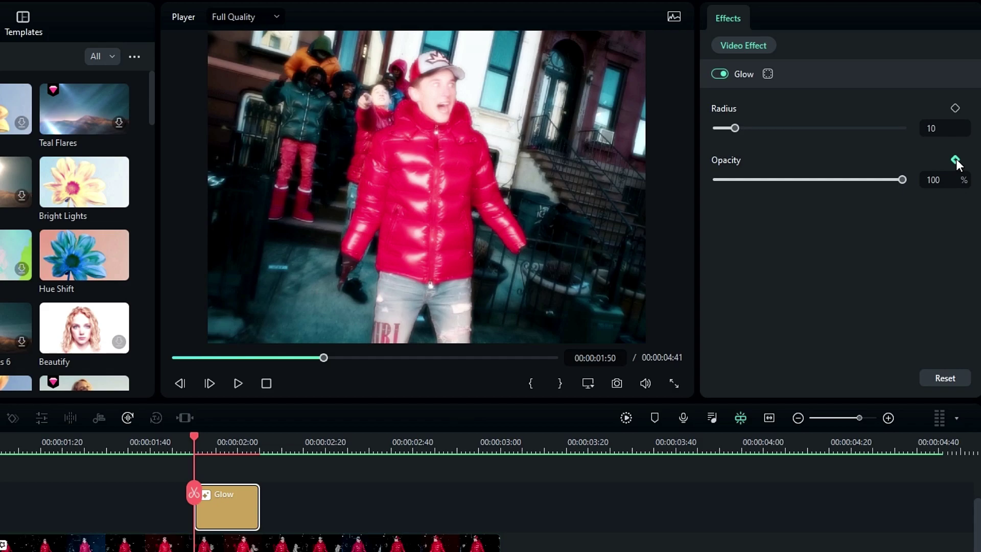
{"action": "left_click", "coordinate": [955, 160]}
{"action": "left_click_drag", "start_coordinate": [901, 178], "coordinate": [714, 180]}
{"action": "left_click", "coordinate": [221, 444]}
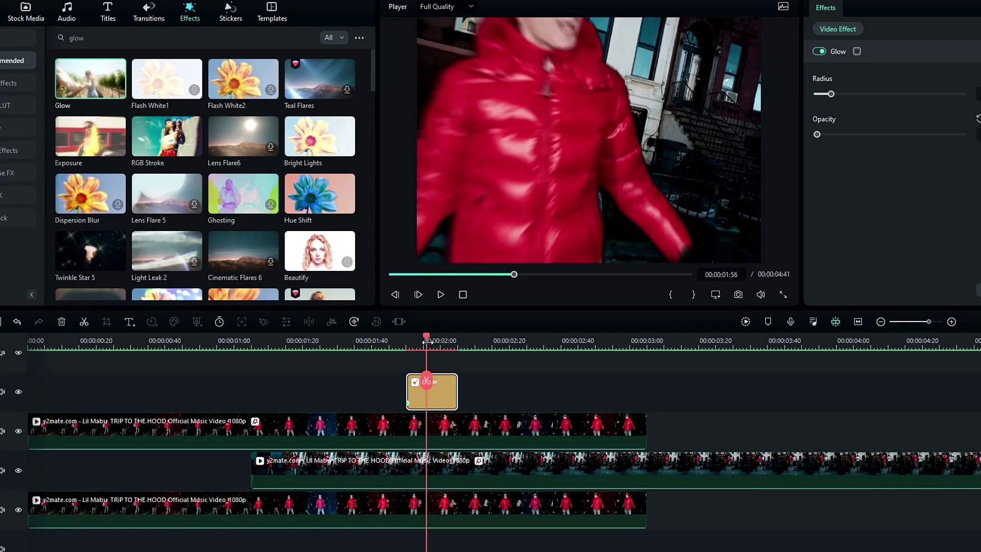
{"action": "left_click_drag", "start_coordinate": [427, 341], "coordinate": [431, 344]}
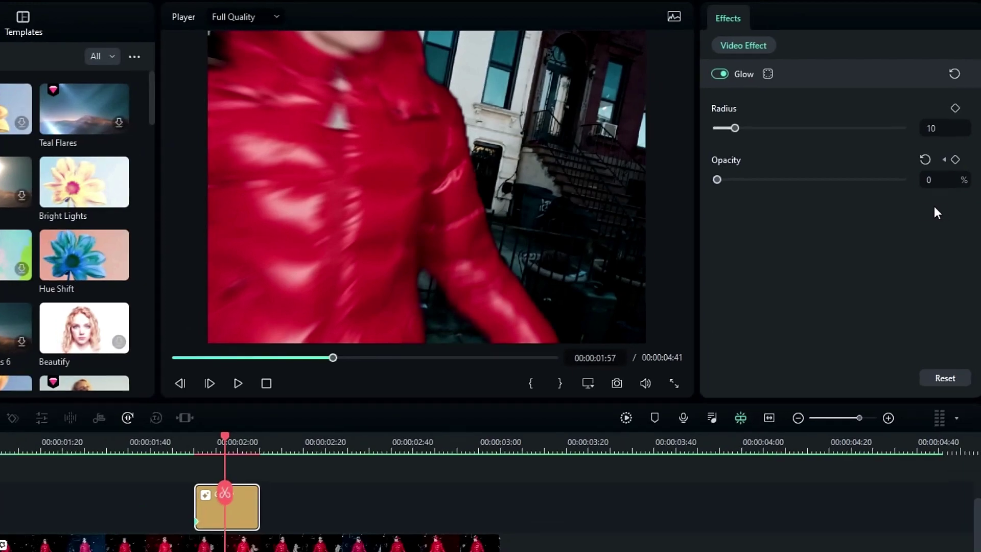
{"action": "mouse_move", "coordinate": [717, 180]}
{"action": "left_mouse_down"}
{"action": "mouse_move", "coordinate": [902, 180]}
{"action": "mouse_move", "coordinate": [703, 172]}
{"action": "left_mouse_up"}
{"action": "left_click", "coordinate": [261, 443]}
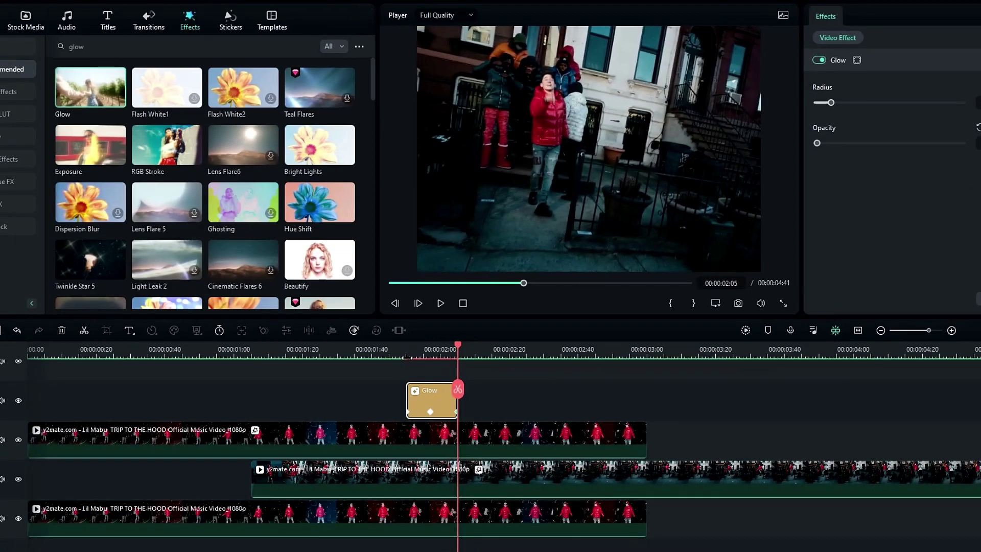
{"action": "left_click_drag", "start_coordinate": [179, 443], "coordinate": [214, 443]}
{"action": "mouse_move", "coordinate": [422, 351]}
{"action": "left_mouse_down"}
{"action": "mouse_move", "coordinate": [470, 351]}
{"action": "mouse_move", "coordinate": [394, 350]}
{"action": "mouse_move", "coordinate": [423, 351]}
{"action": "mouse_move", "coordinate": [407, 352]}
{"action": "left_mouse_up"}
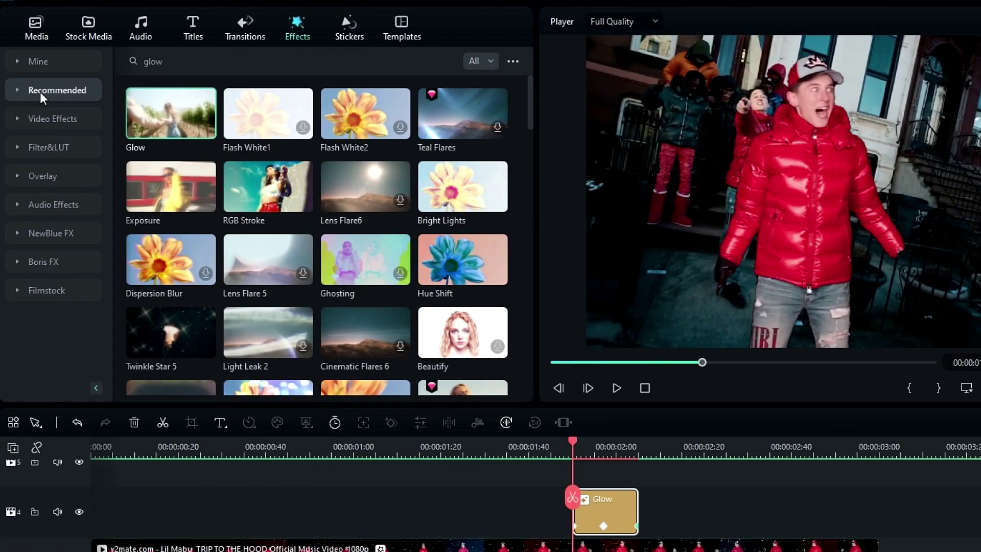
- Place the Extreme shake from Video Effects > Shake above Glow and delete the part past the playhead split
{"action": "left_click", "coordinate": [39, 90]}
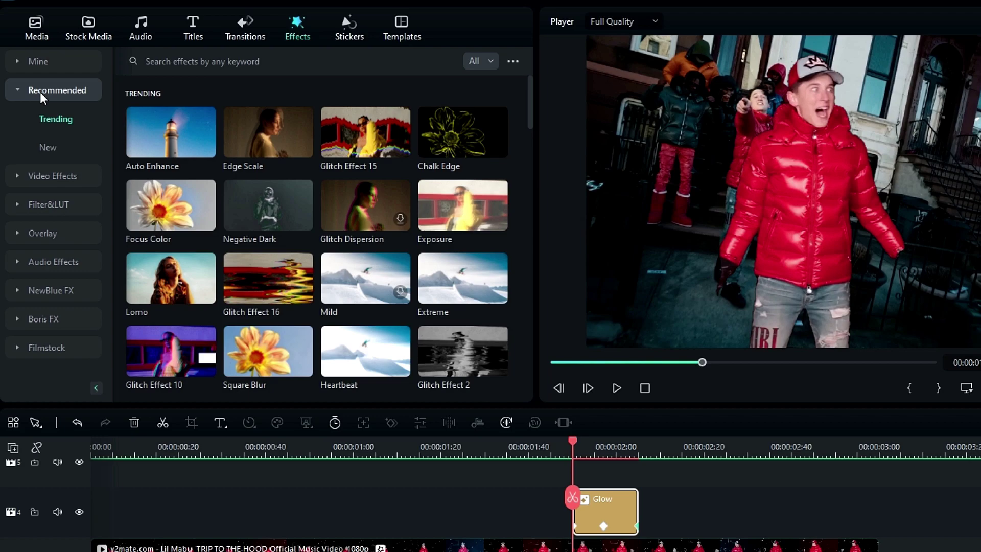
{"action": "left_click", "coordinate": [48, 82]}
{"action": "left_click", "coordinate": [43, 120]}
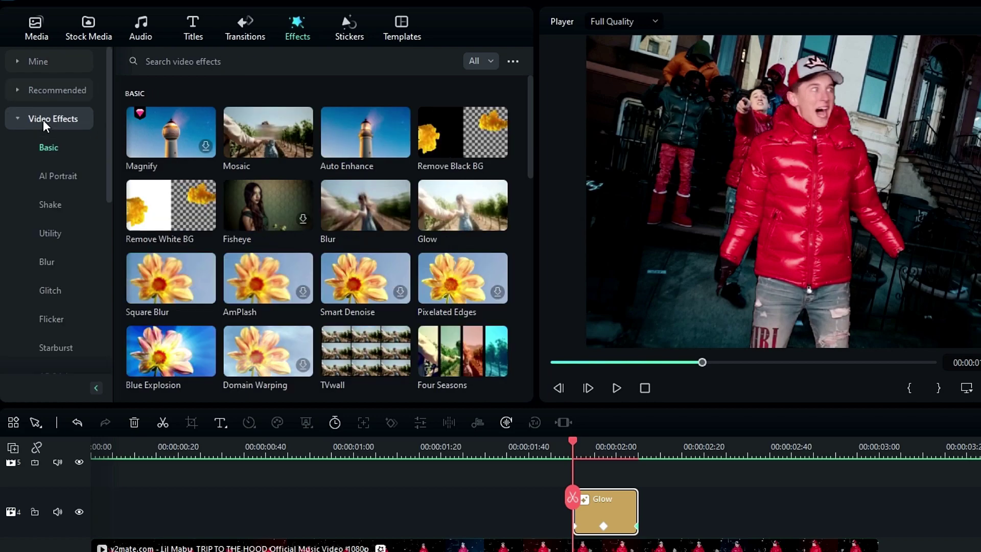
{"action": "left_click", "coordinate": [48, 207]}
{"action": "left_click_drag", "start_coordinate": [148, 123], "coordinate": [580, 486]}
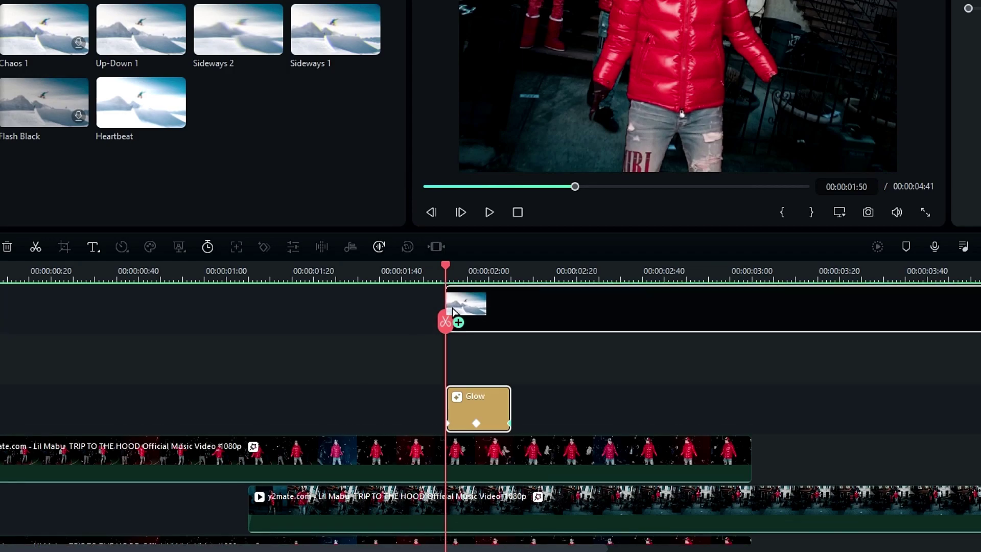
{"action": "left_click_drag", "start_coordinate": [453, 310], "coordinate": [454, 352]}
{"action": "key", "text": "space"}
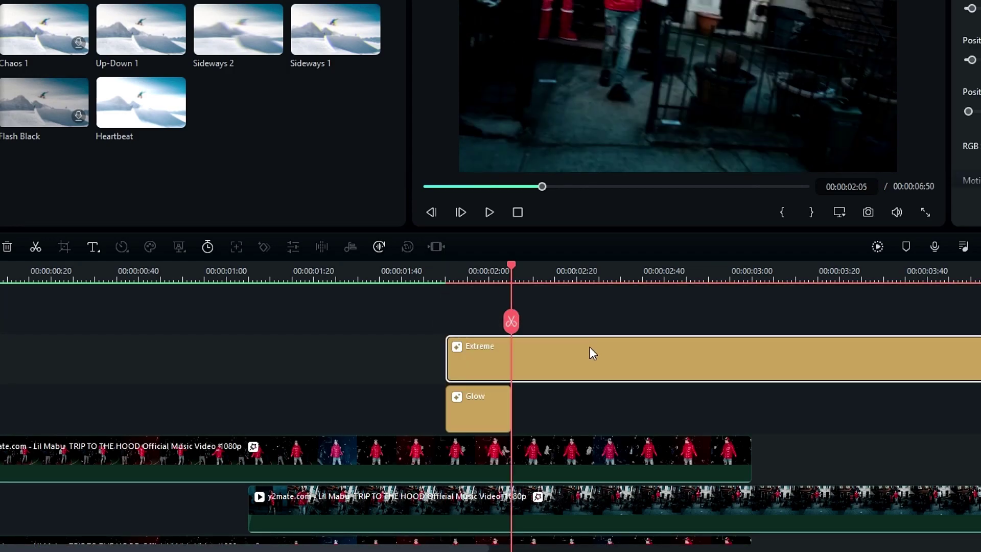
{"action": "left_click", "coordinate": [510, 323]}
{"action": "key", "text": "Delete"}
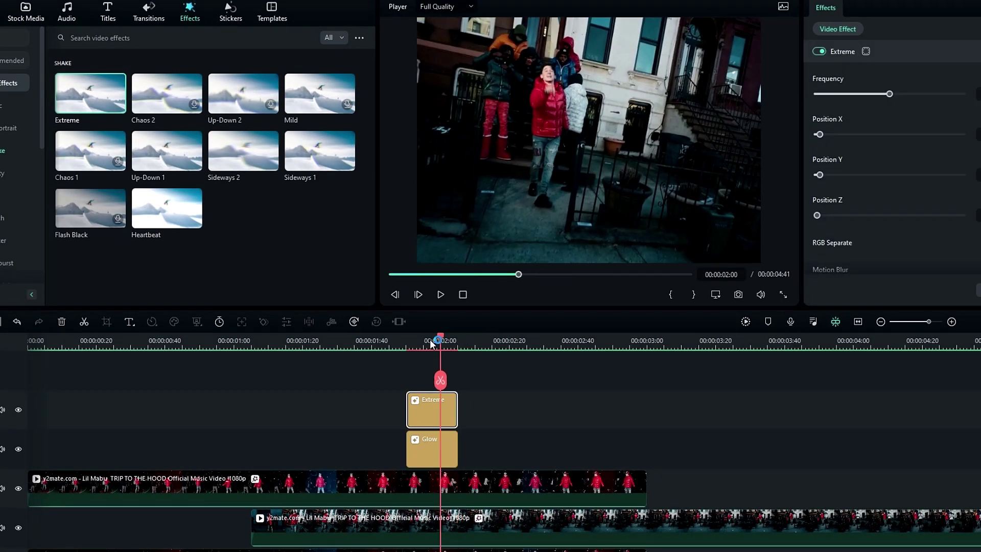
{"action": "left_click_drag", "start_coordinate": [432, 343], "coordinate": [397, 359]}
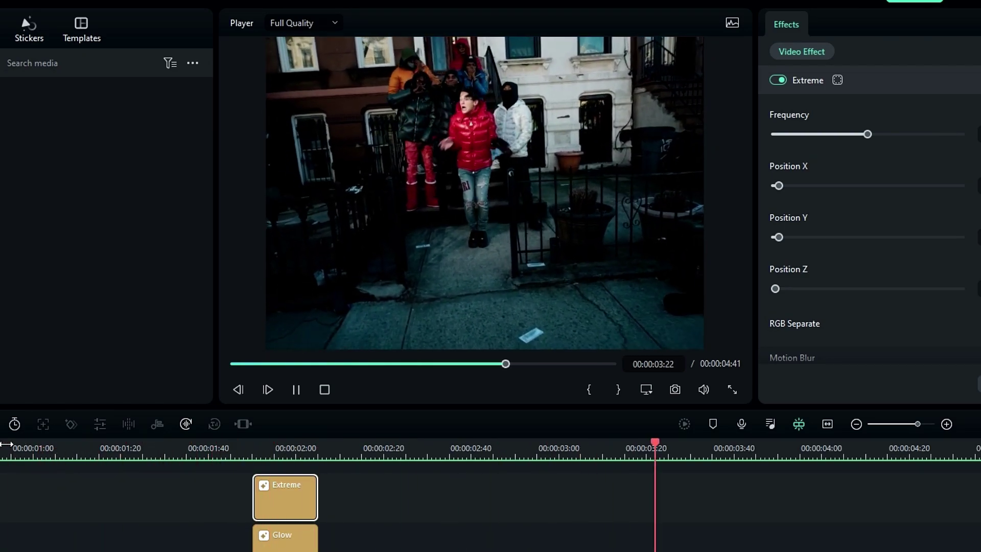
{"action": "left_click", "coordinate": [6, 444]}
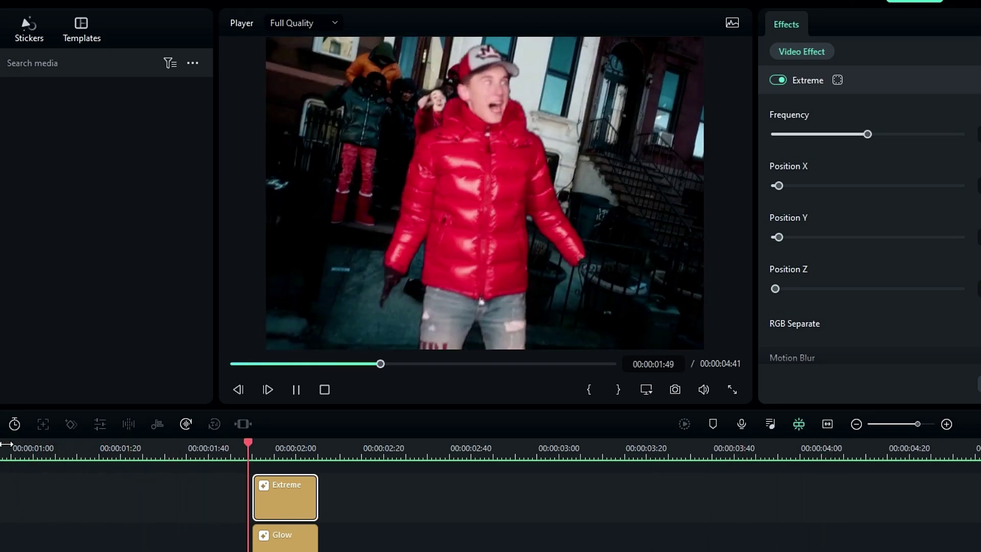